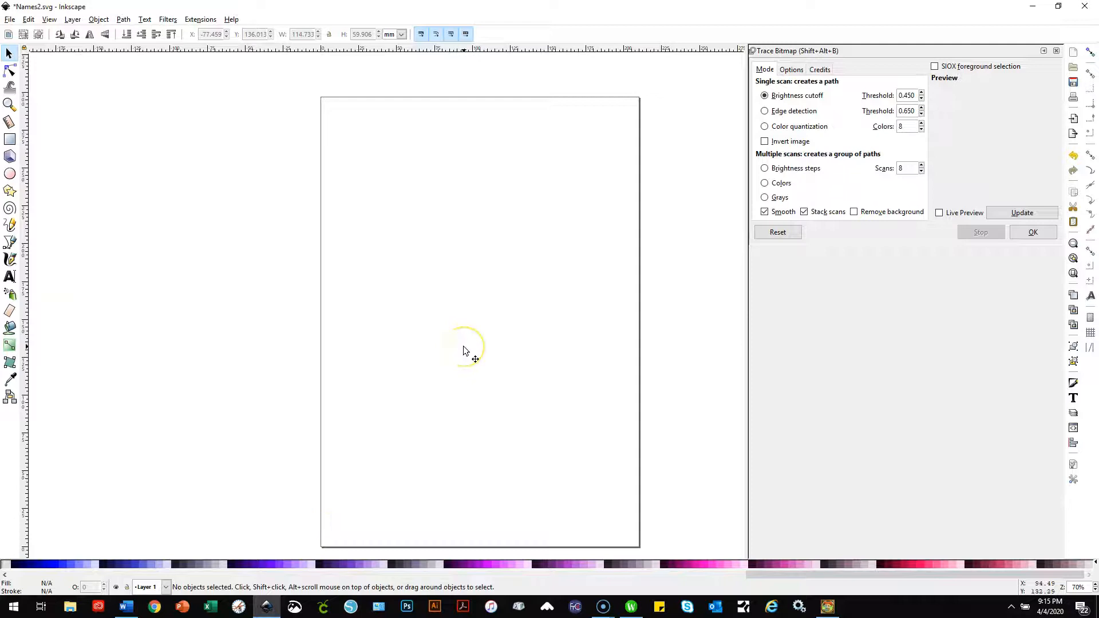
Create a new blank document.
left_click(9, 277)
left_click(404, 297)
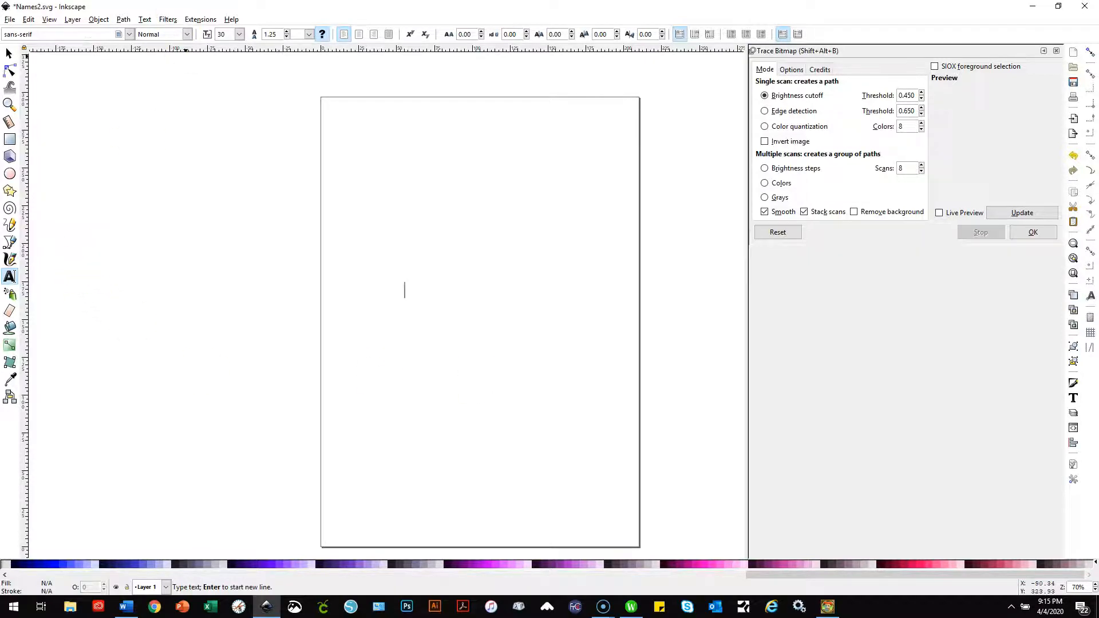
left_click(11, 21)
left_click(16, 30)
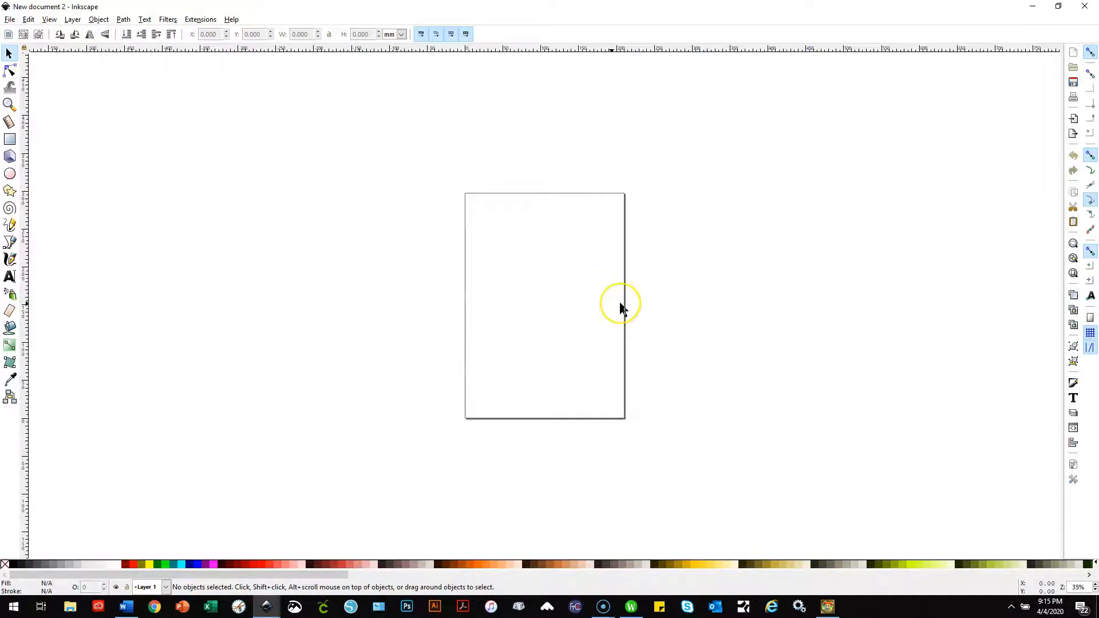
scroll(567, 314, "up", 1)
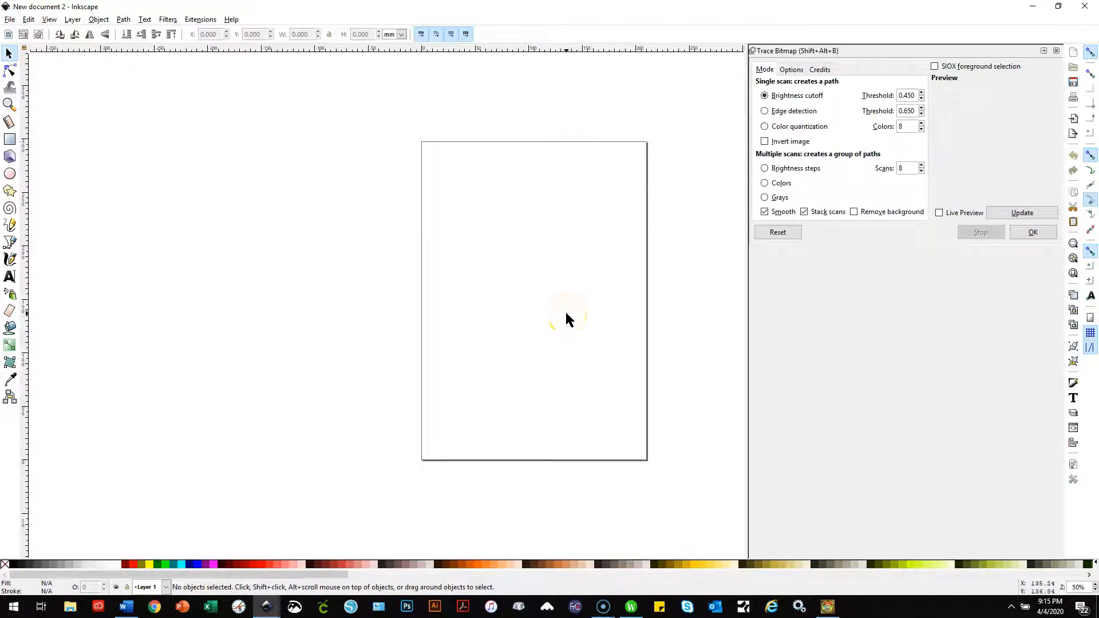
scroll(533, 259, "up", 1)
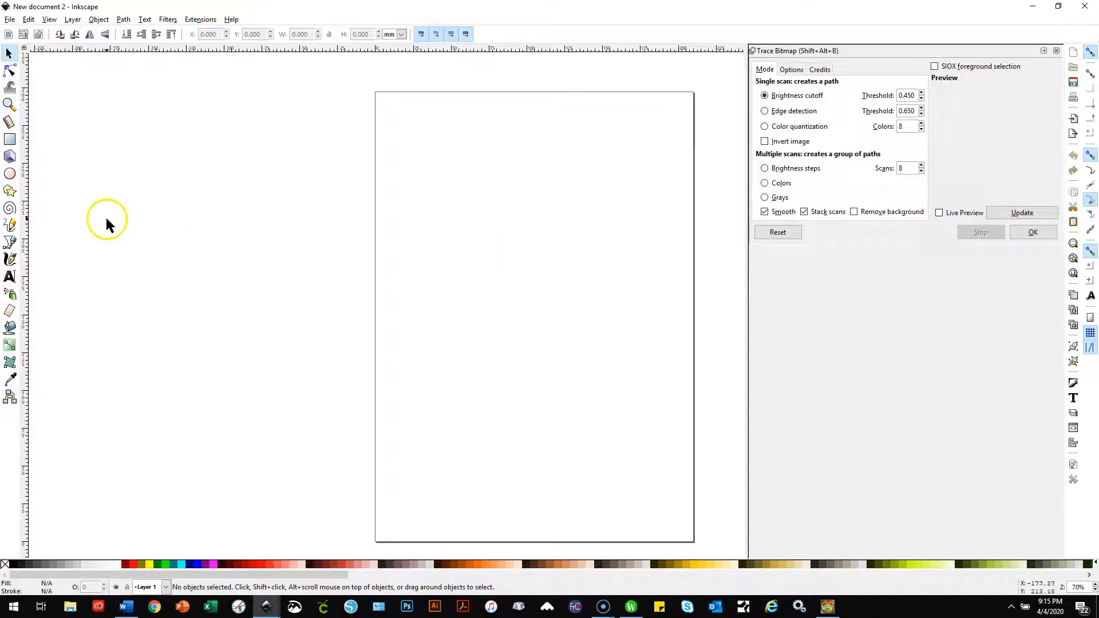
Add a text object containing the first name in the upper half of the page.
left_click(9, 278)
left_click(446, 263)
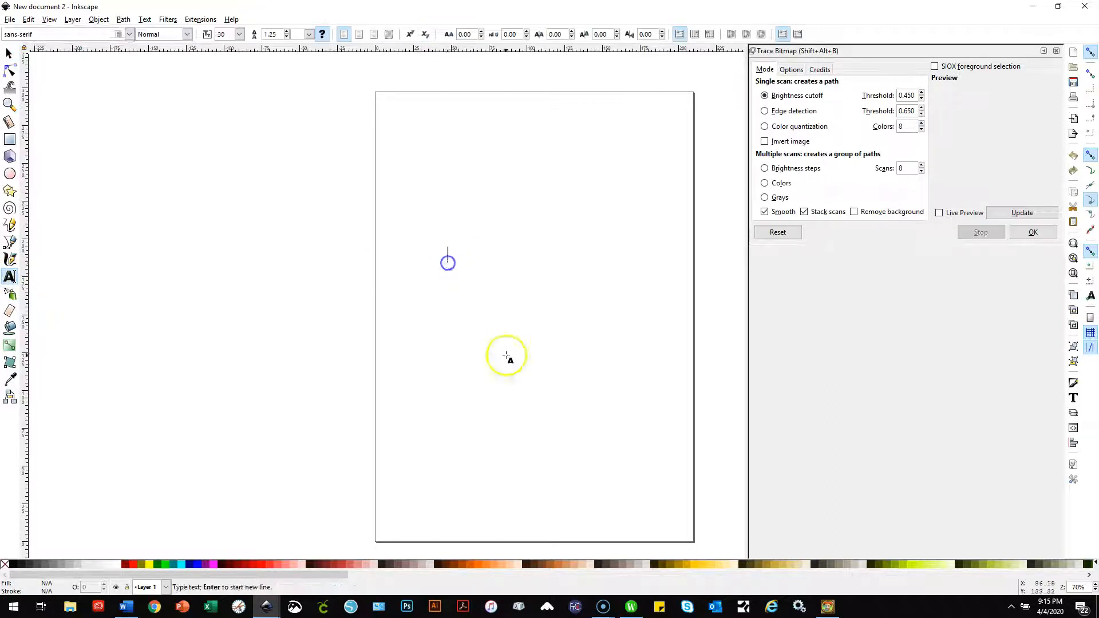
type("Leigh")
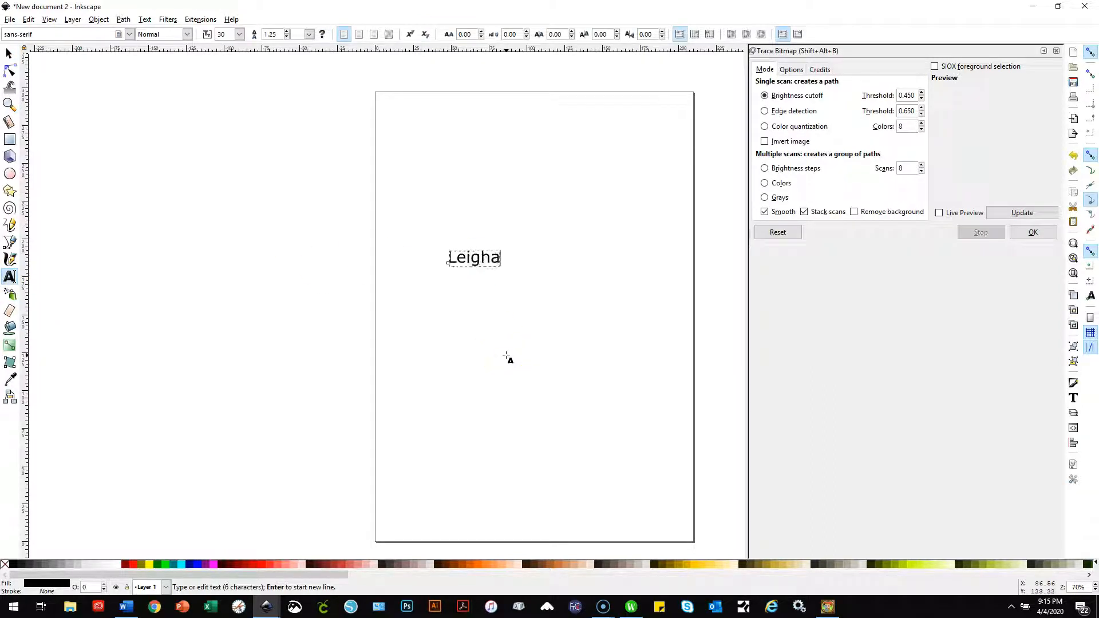
type("a")
Change the font of the entire name text to Ramadhan Kareem.
key("ctrl+a")
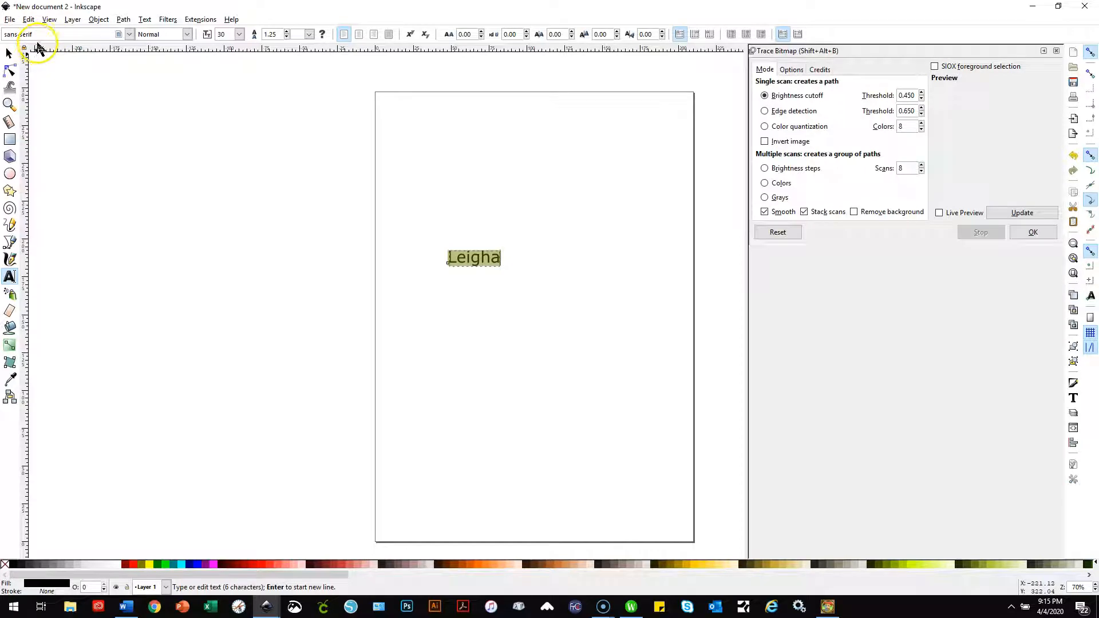
left_click(130, 34)
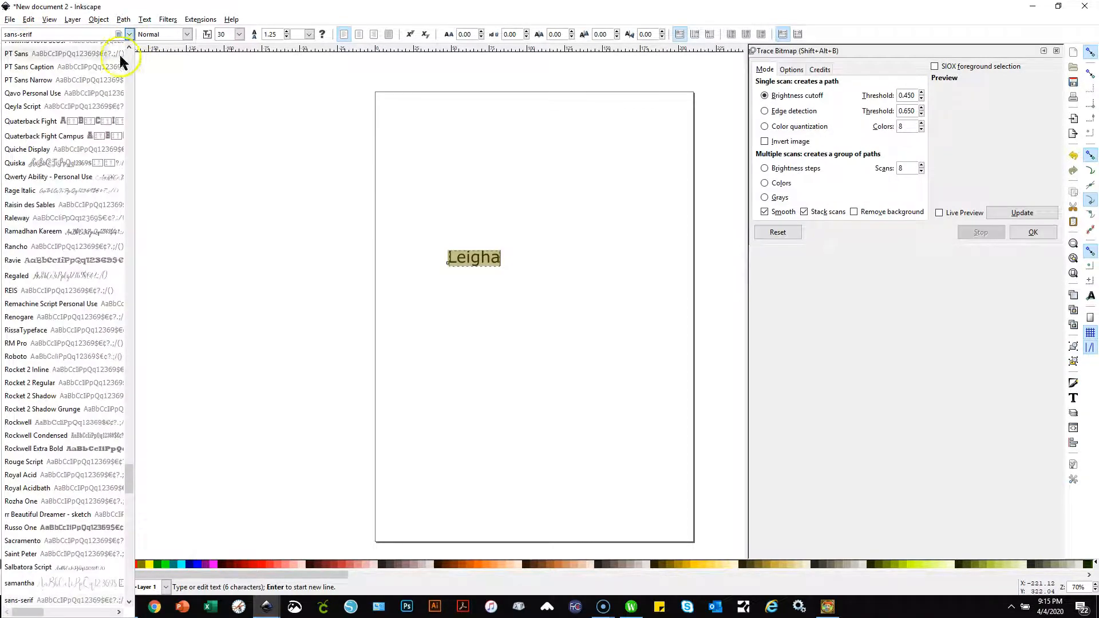
left_click(91, 231)
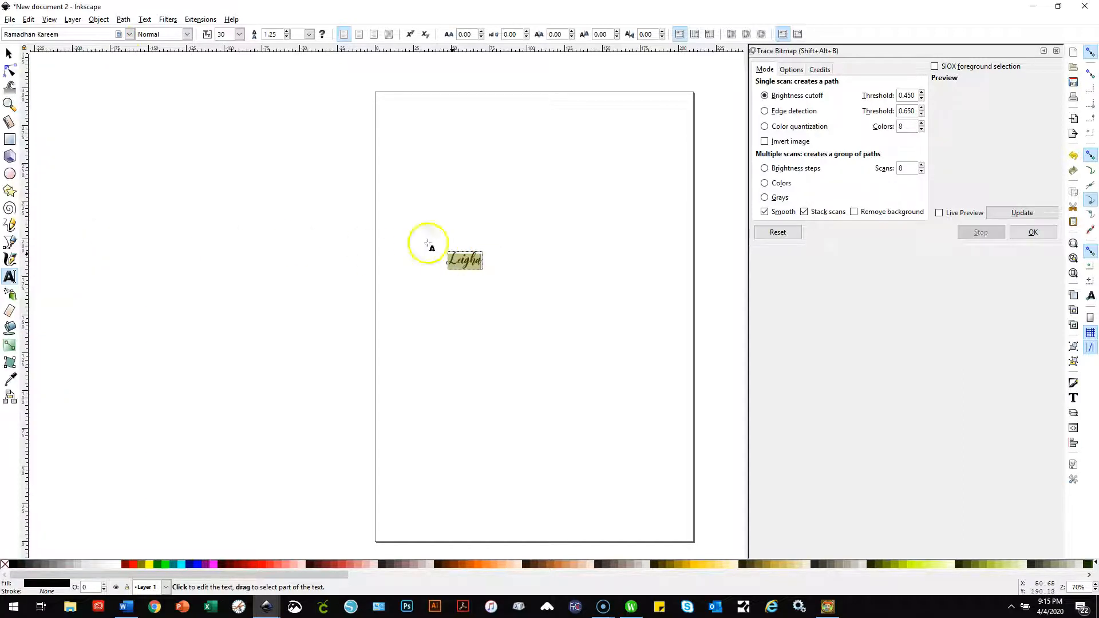
Enlarge the name text to about 108 mm wide and 55 mm high and move it near the top of the page.
left_click(9, 53)
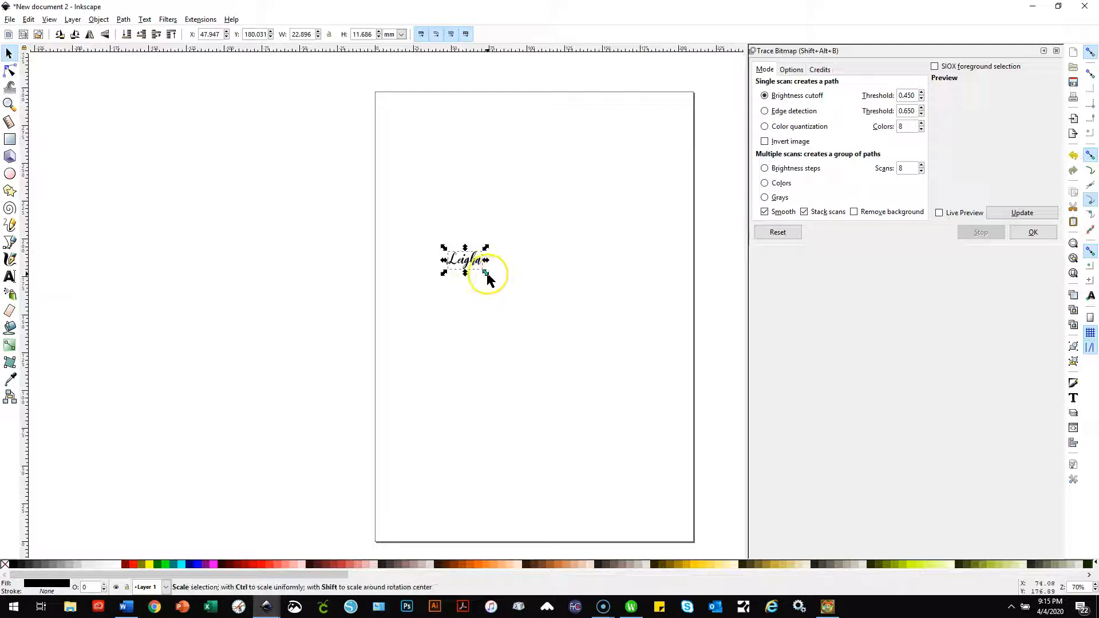
left_click_drag(486, 275, 615, 353)
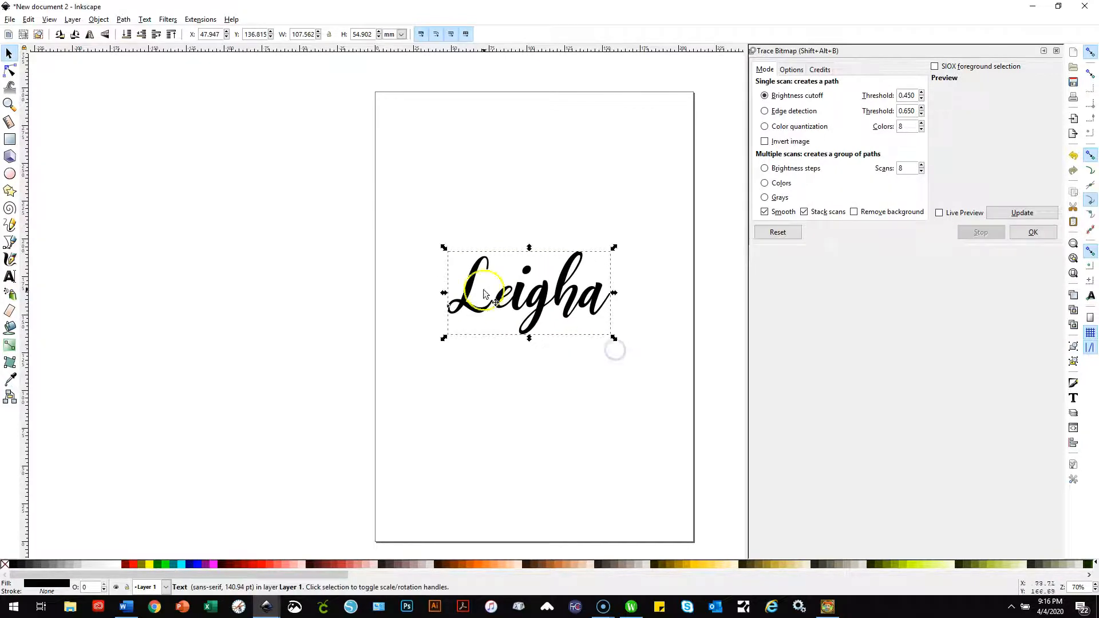
left_click_drag(540, 318, 538, 253)
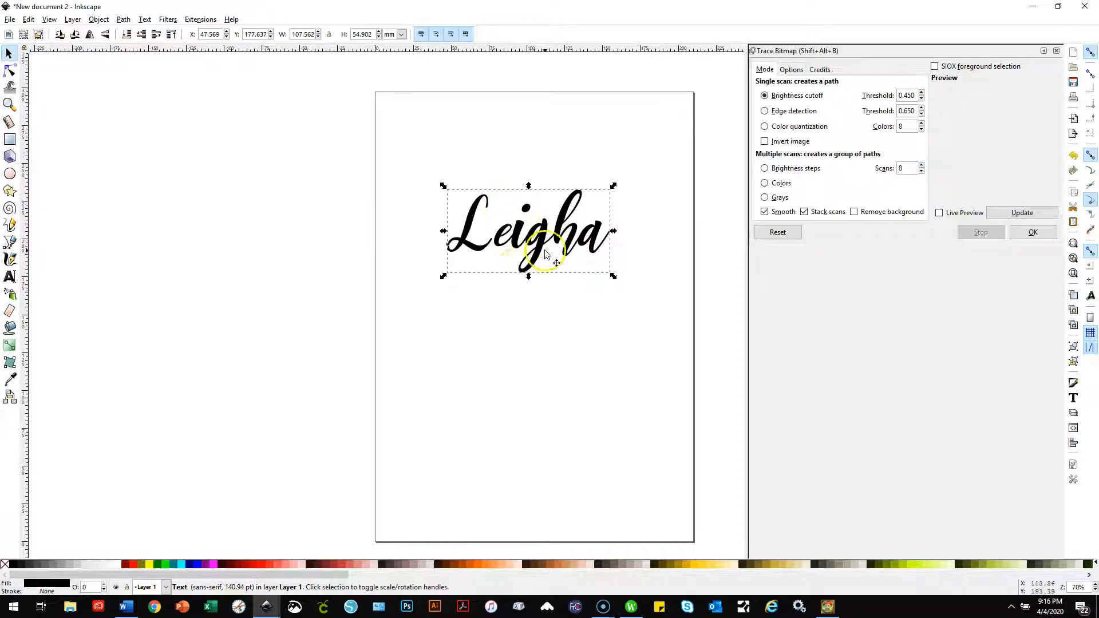
left_click_drag(538, 239, 536, 196)
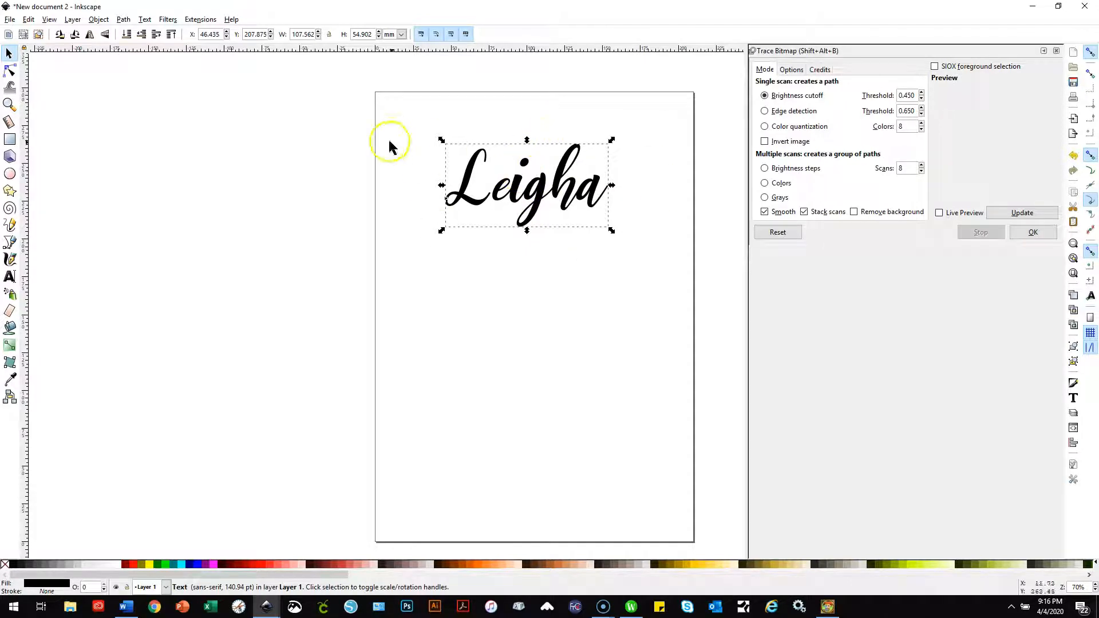
Convert the name text to paths and ungroup it into separate letters.
left_click(125, 20)
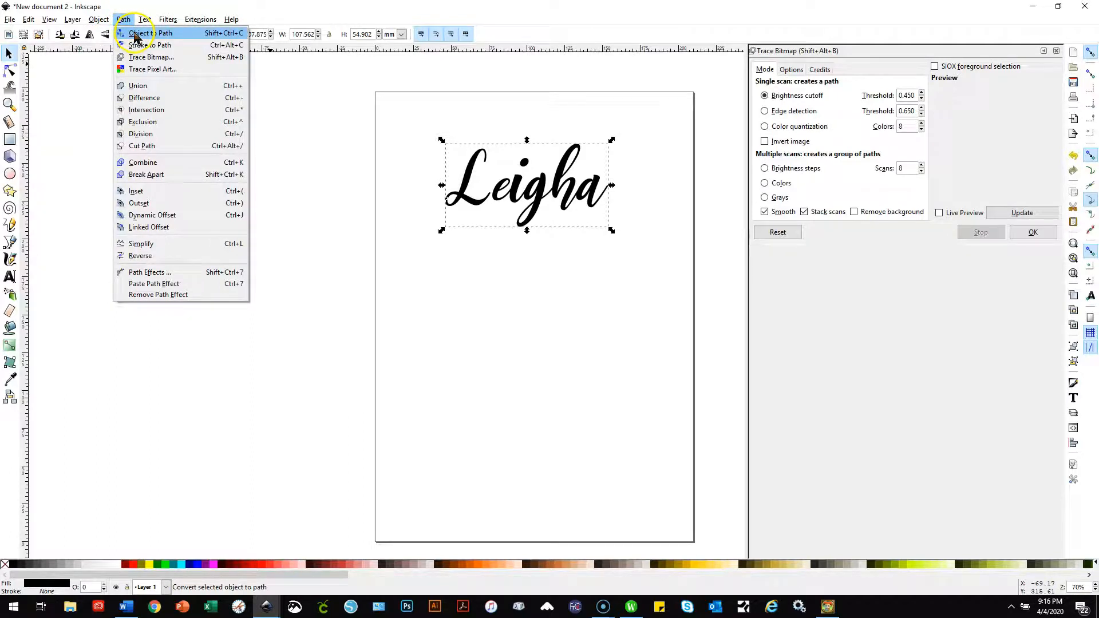
left_click(136, 35)
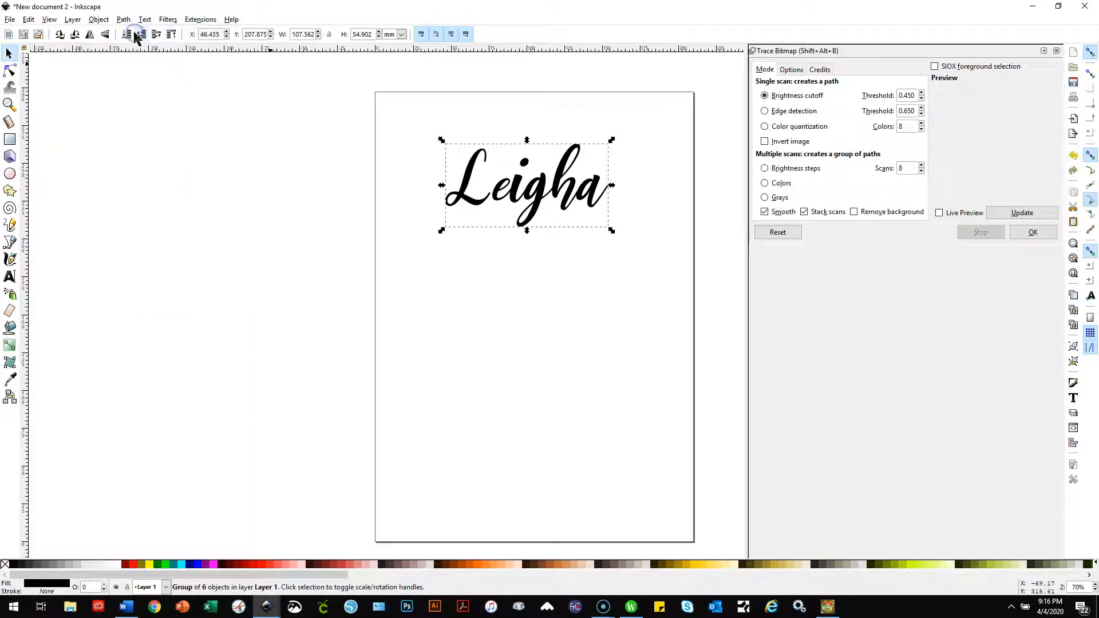
left_click(99, 21)
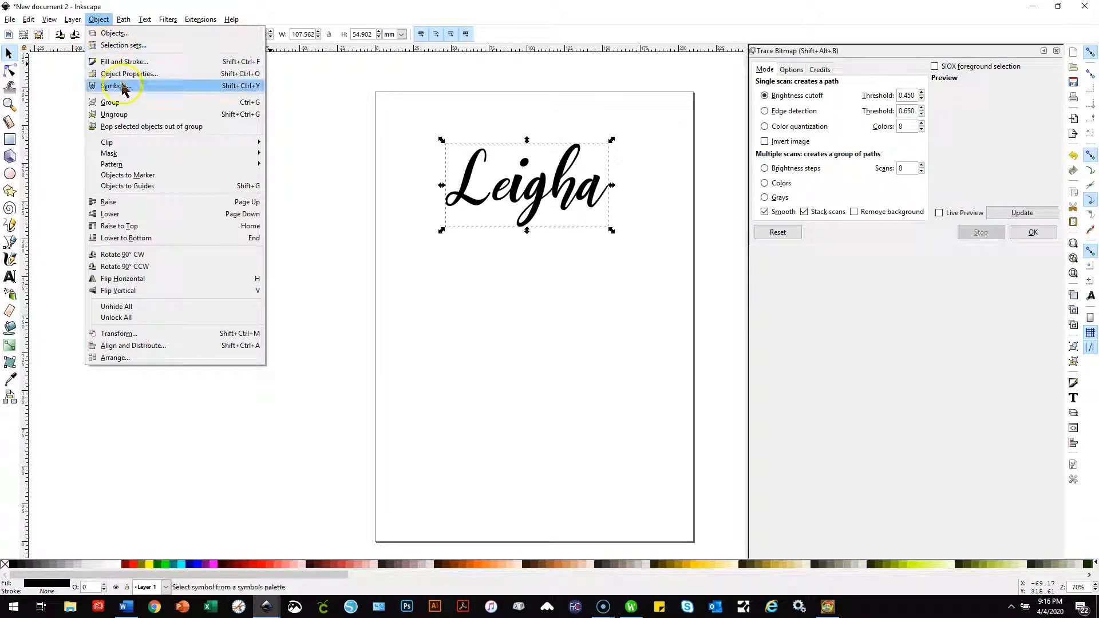
left_click(132, 117)
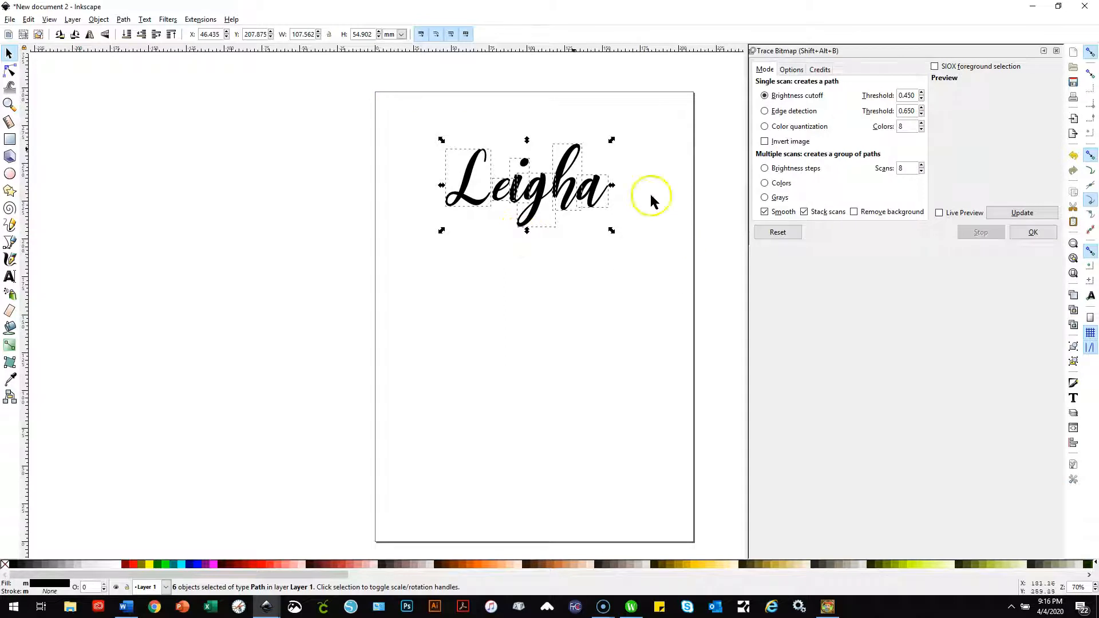
Move the capital L closer to the e so that the two letters overlap.
left_click(502, 247)
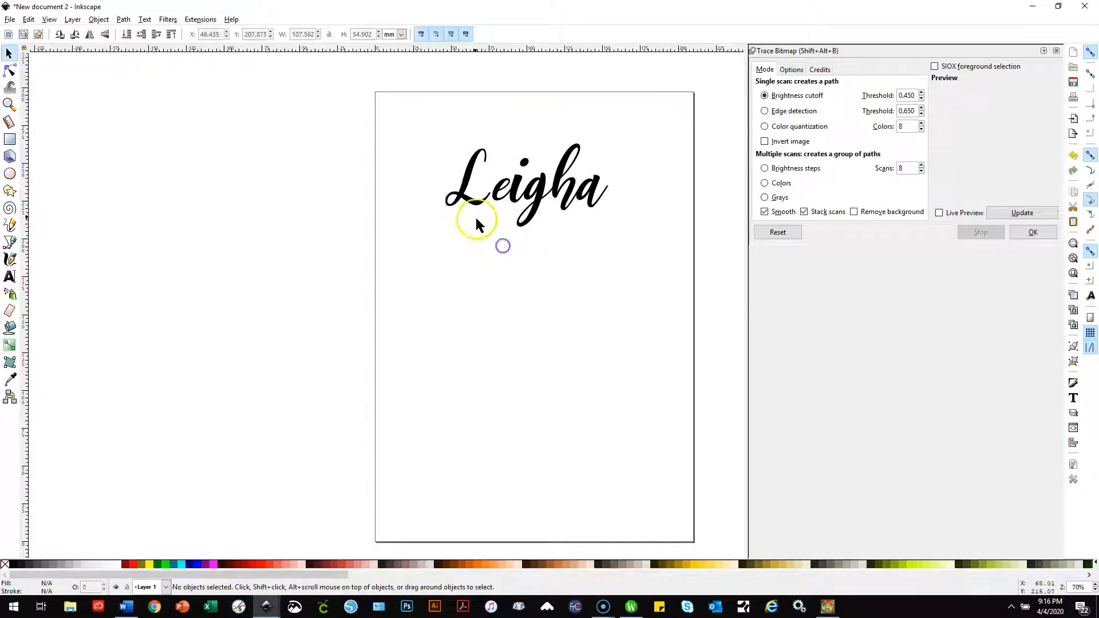
left_click(468, 201)
left_click_drag(469, 202, 462, 203)
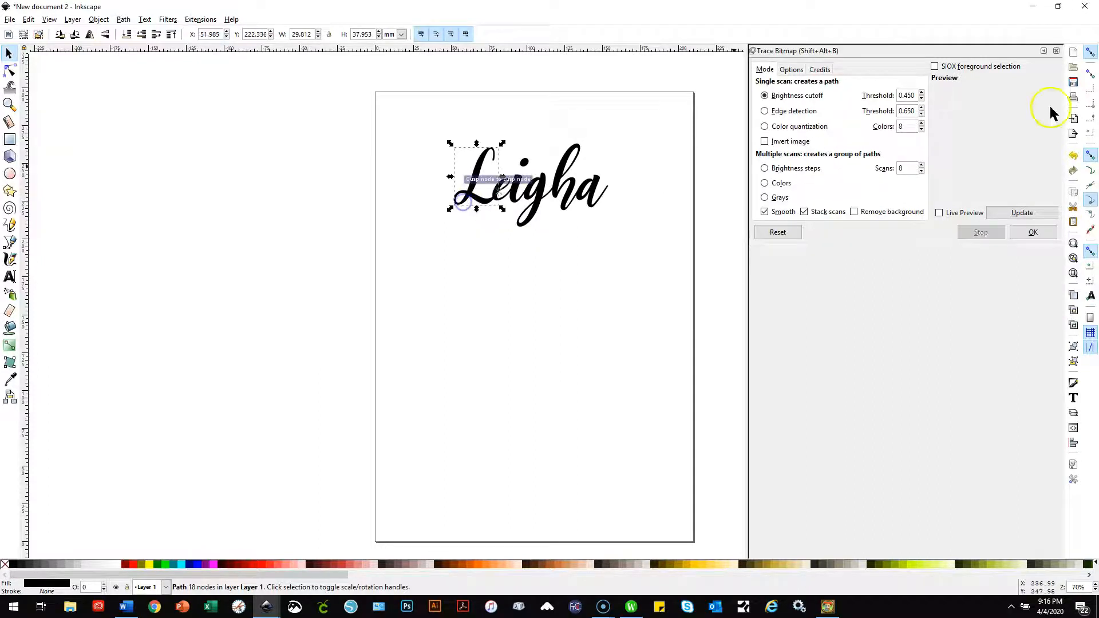
Turn off snapping and nudge the capital L slightly back to the left so it just joins the e.
left_click(1091, 53)
left_click(1088, 53)
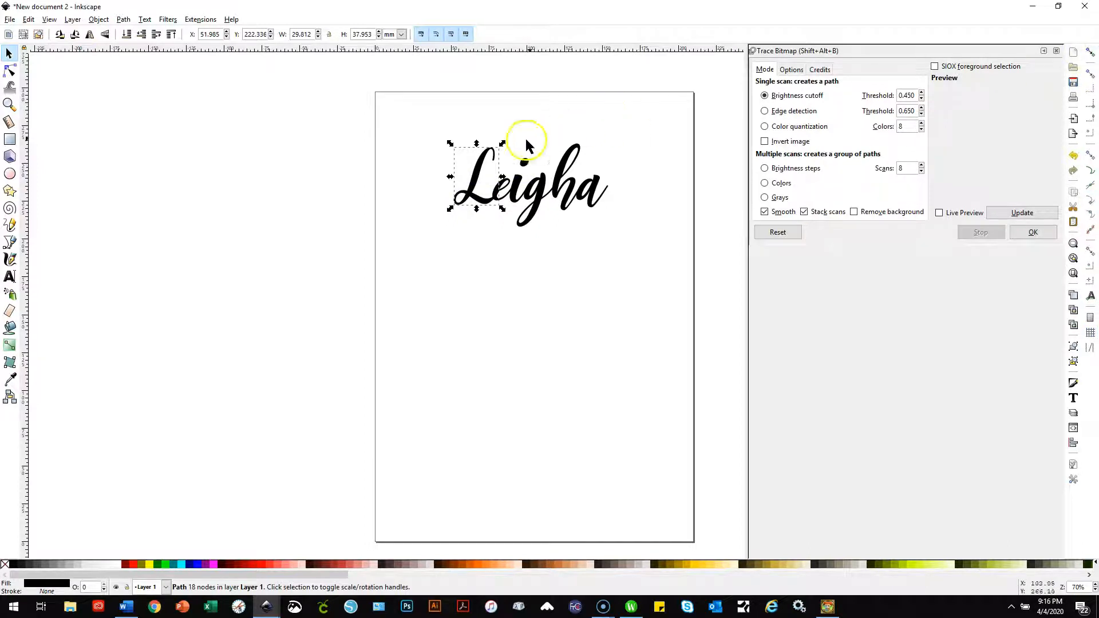
left_click_drag(482, 205, 480, 207)
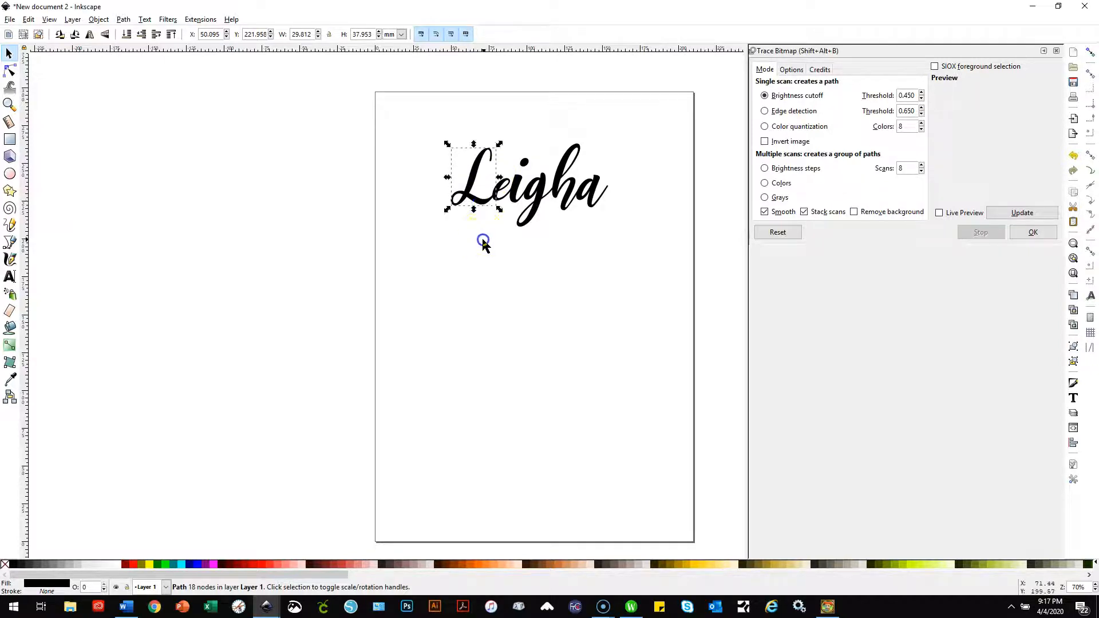
Select all letters of the name and combine them into a single path.
left_click(483, 241)
left_click_drag(416, 111, 640, 258)
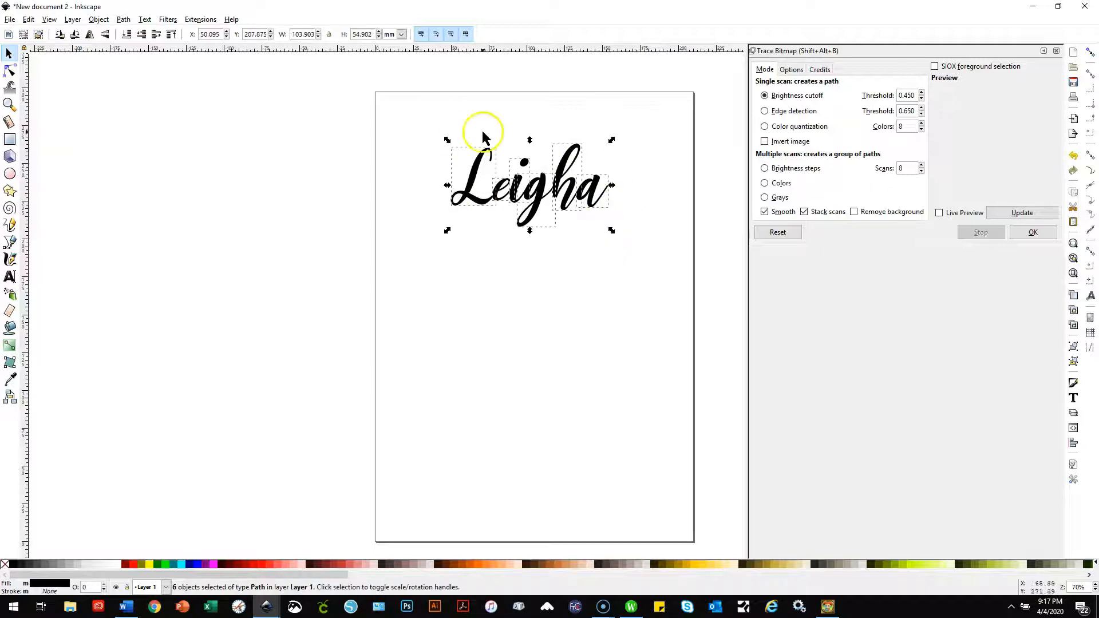
left_click(125, 21)
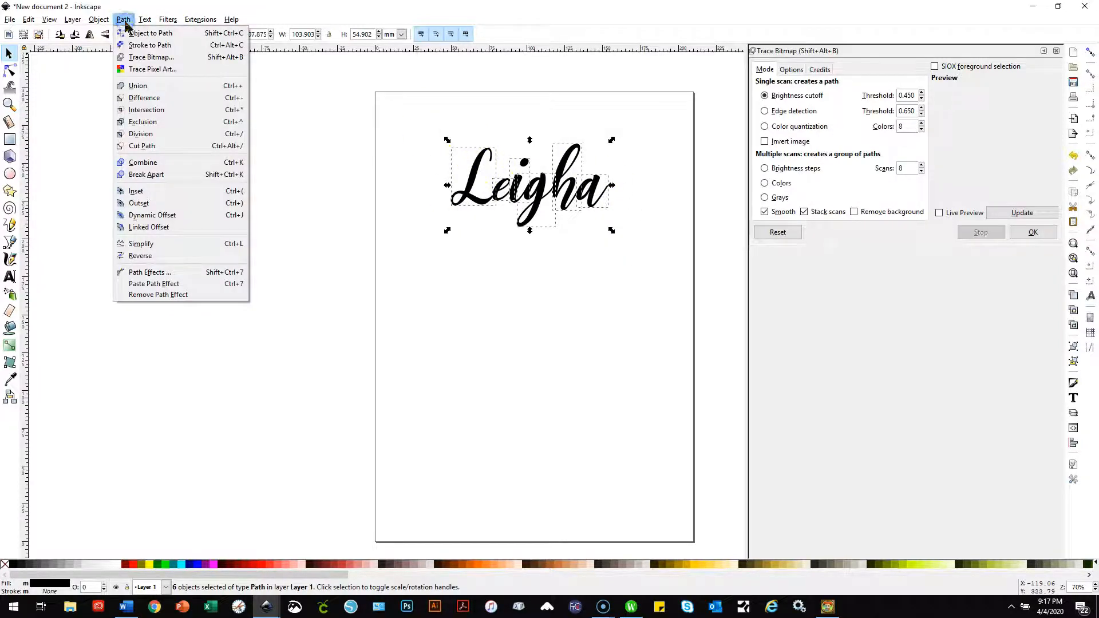
left_click(164, 165)
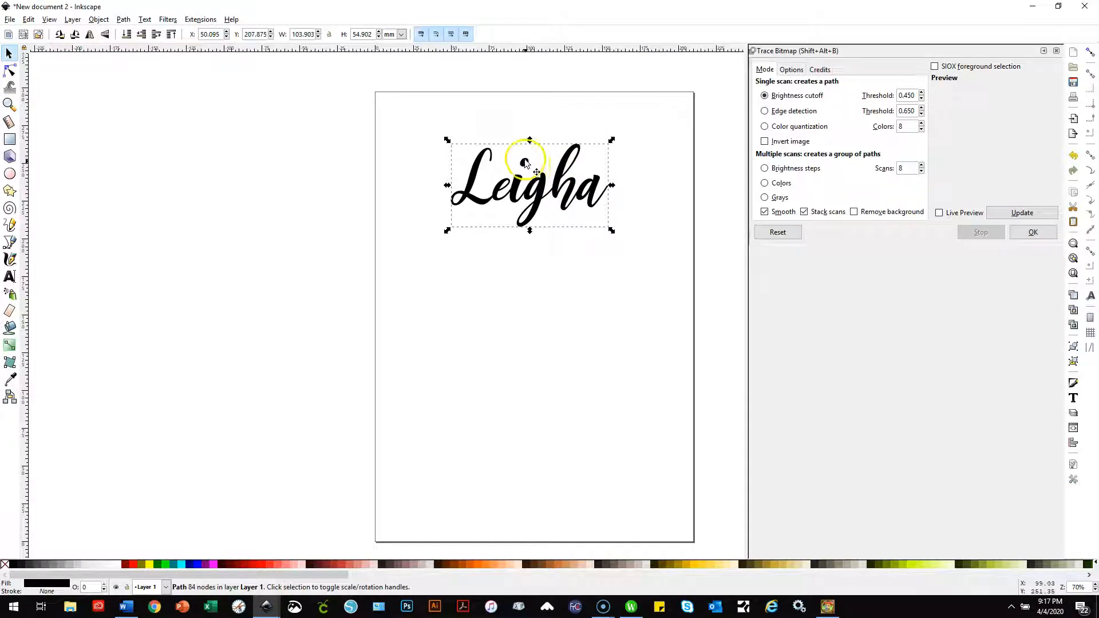
Copy the combined name path and place the pasted duplicate beside the page on its left.
right_click(543, 184)
left_click(576, 231)
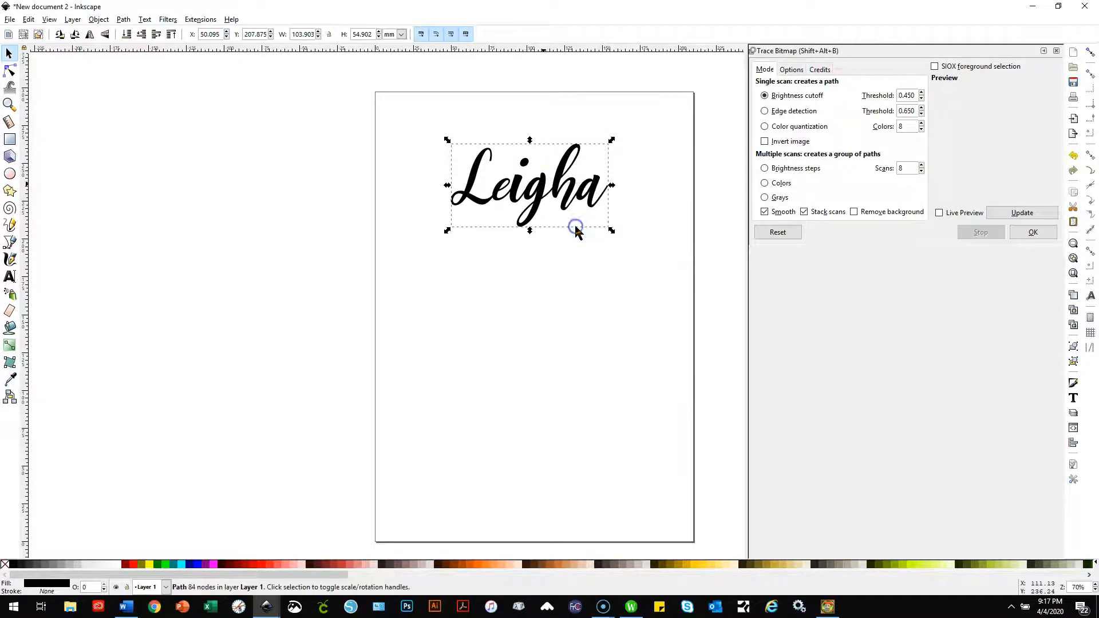
right_click(289, 191)
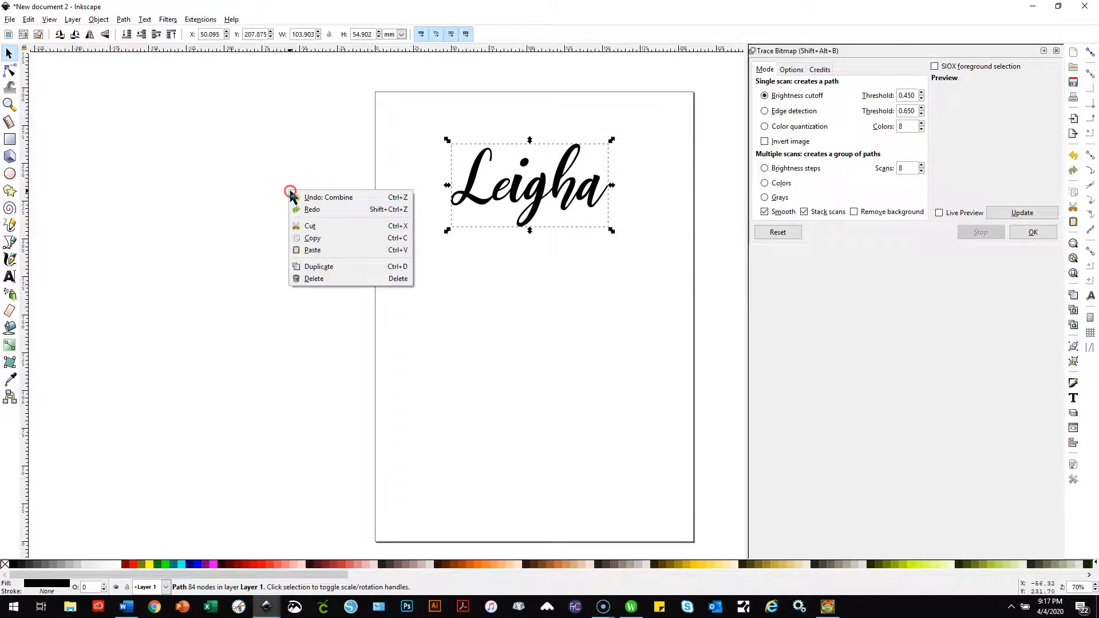
left_click(314, 250)
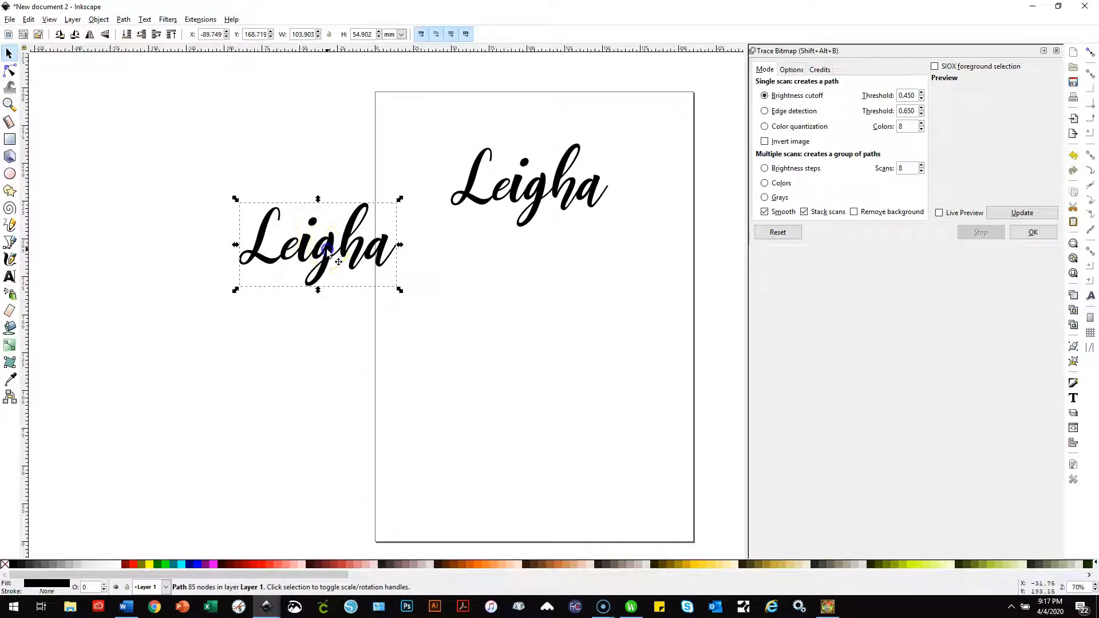
left_click_drag(321, 248, 290, 200)
Apply a Dynamic Offset to the name on the page and outset it by about 3.6 pt.
left_click(539, 212)
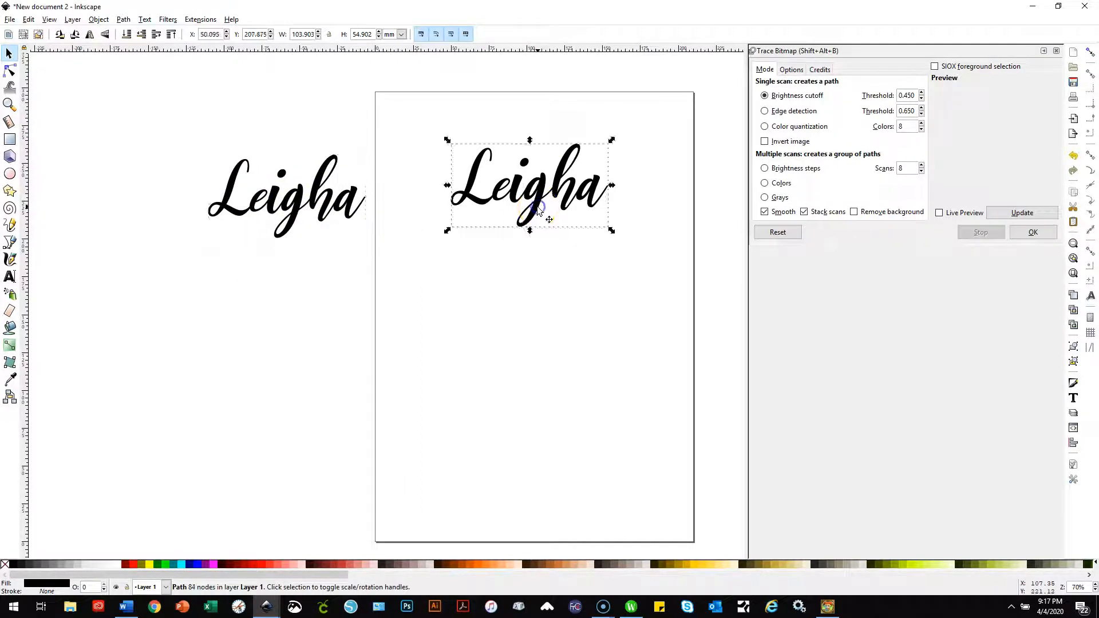
left_click(122, 20)
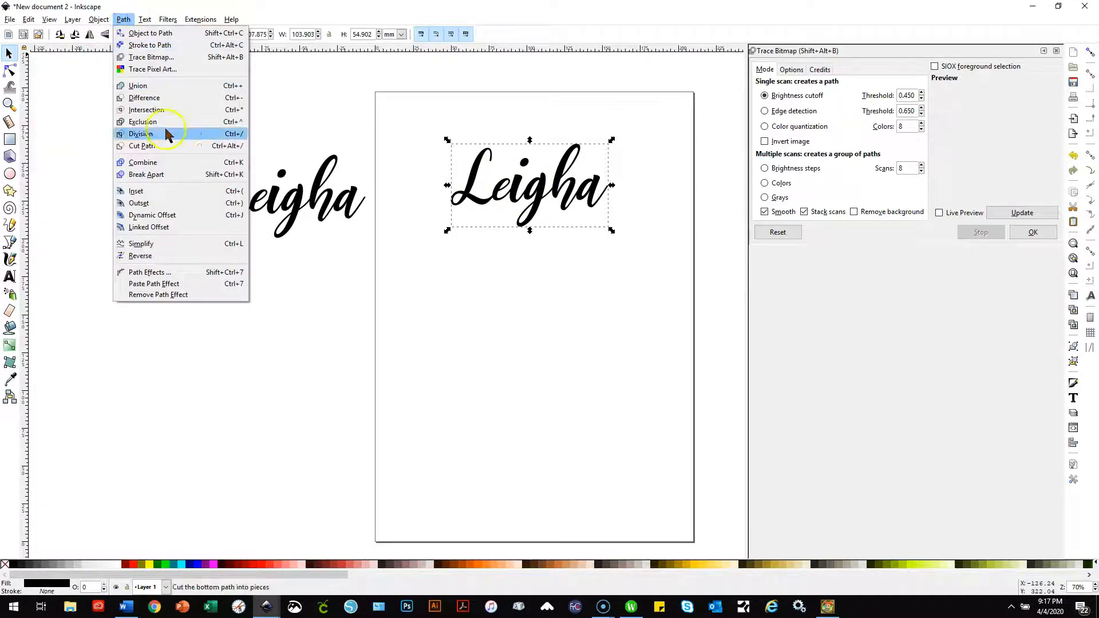
left_click(196, 216)
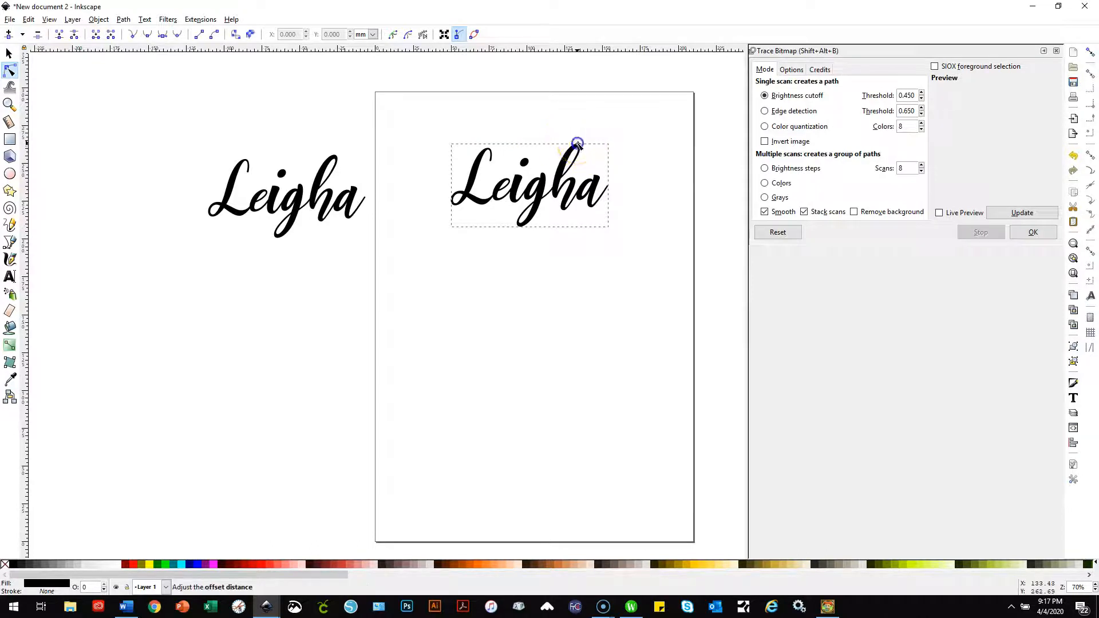
left_click_drag(576, 142, 580, 139)
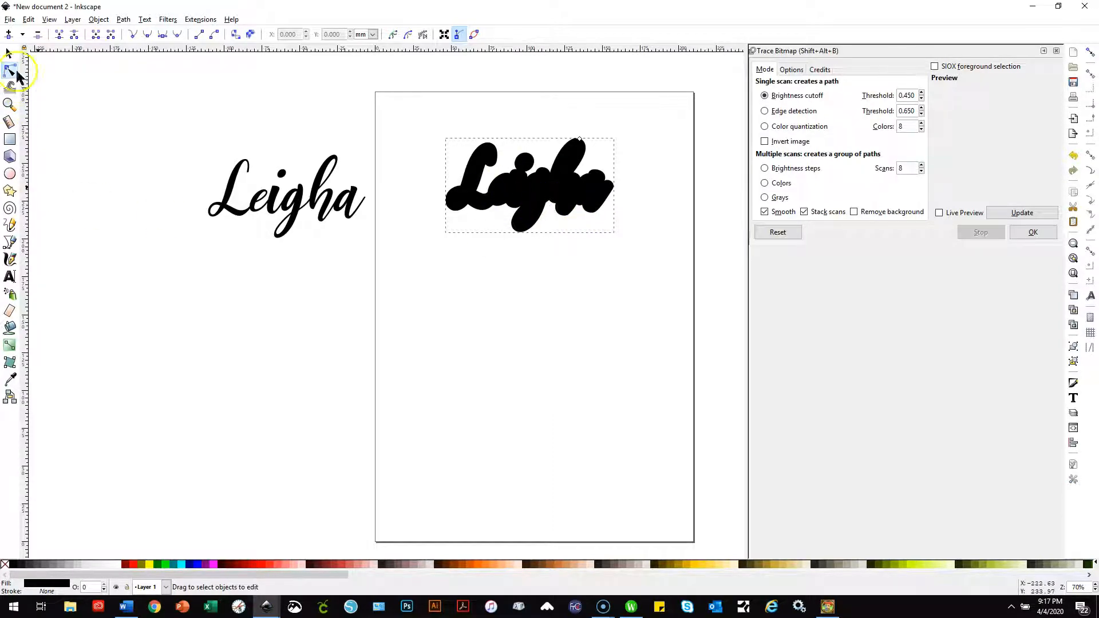
left_click(8, 54)
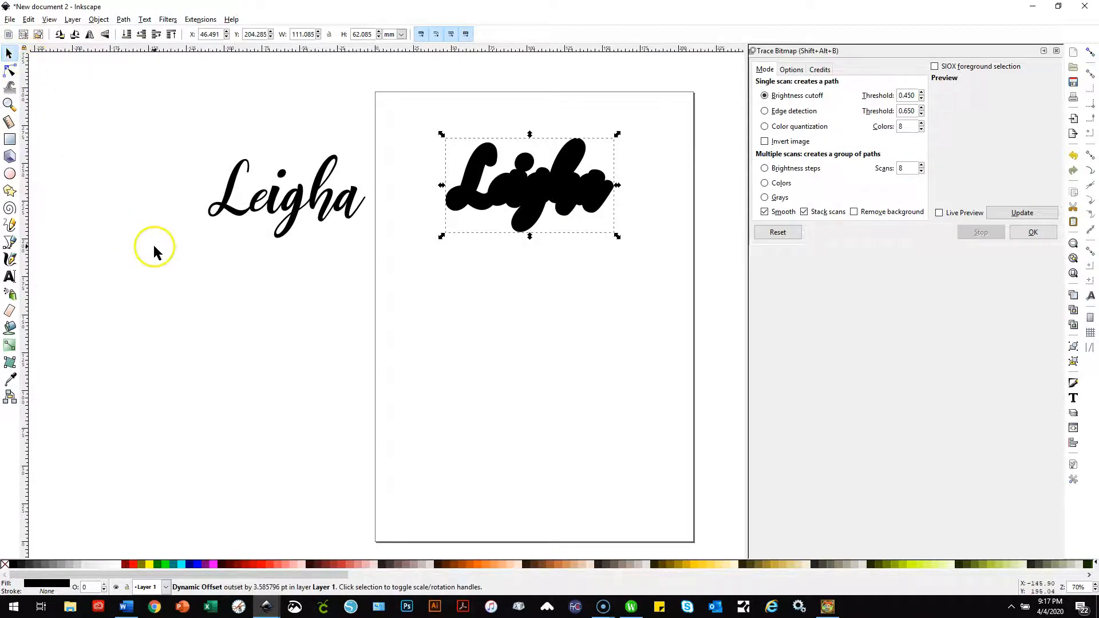
Fill the duplicate name beside the page with pink and place it centered over the black offset outline.
left_click(350, 200)
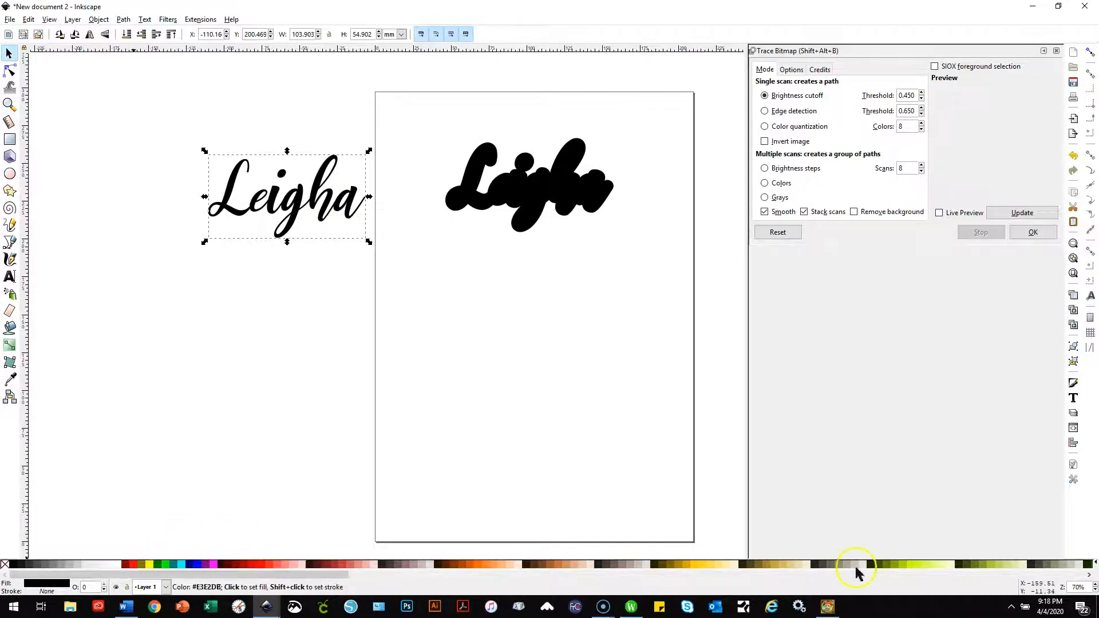
scroll(1089, 577, "right", 15)
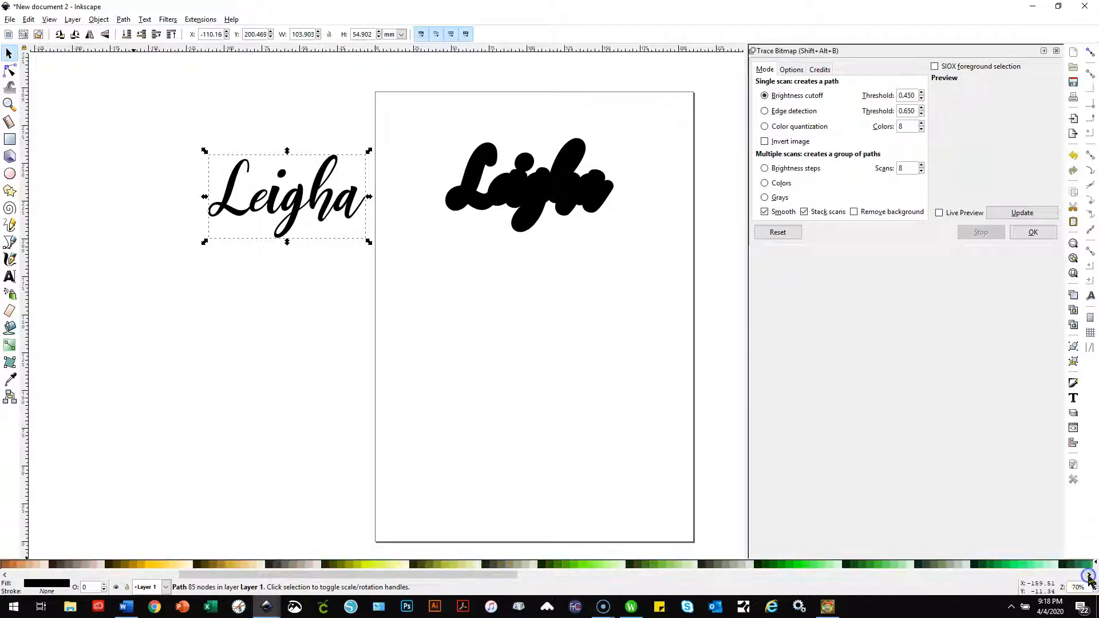
scroll(1090, 577, "right", 10)
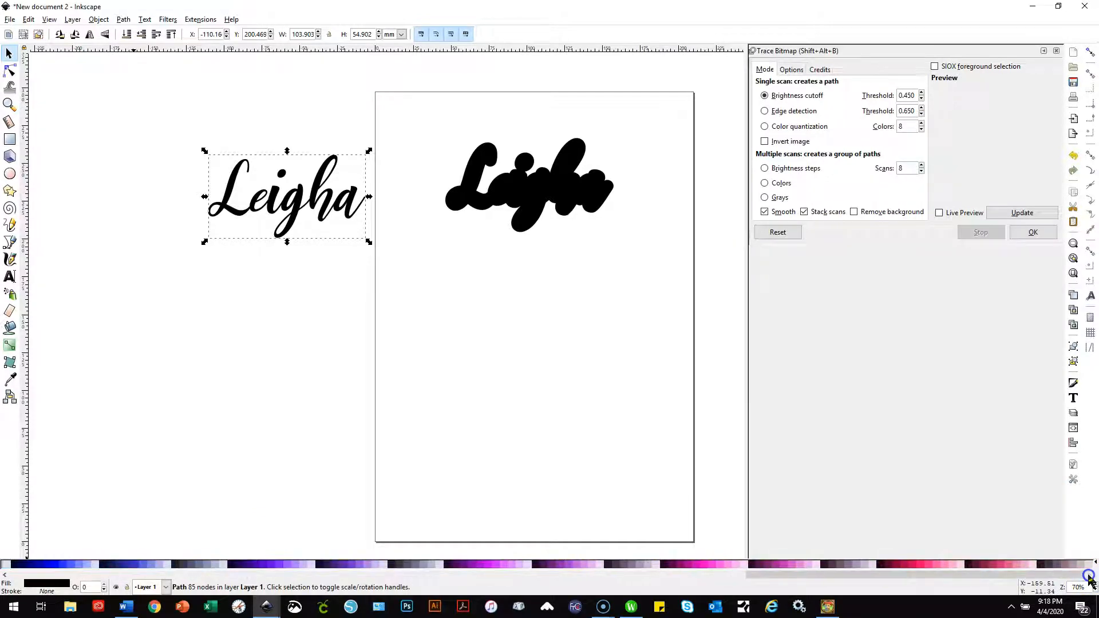
left_click(935, 563)
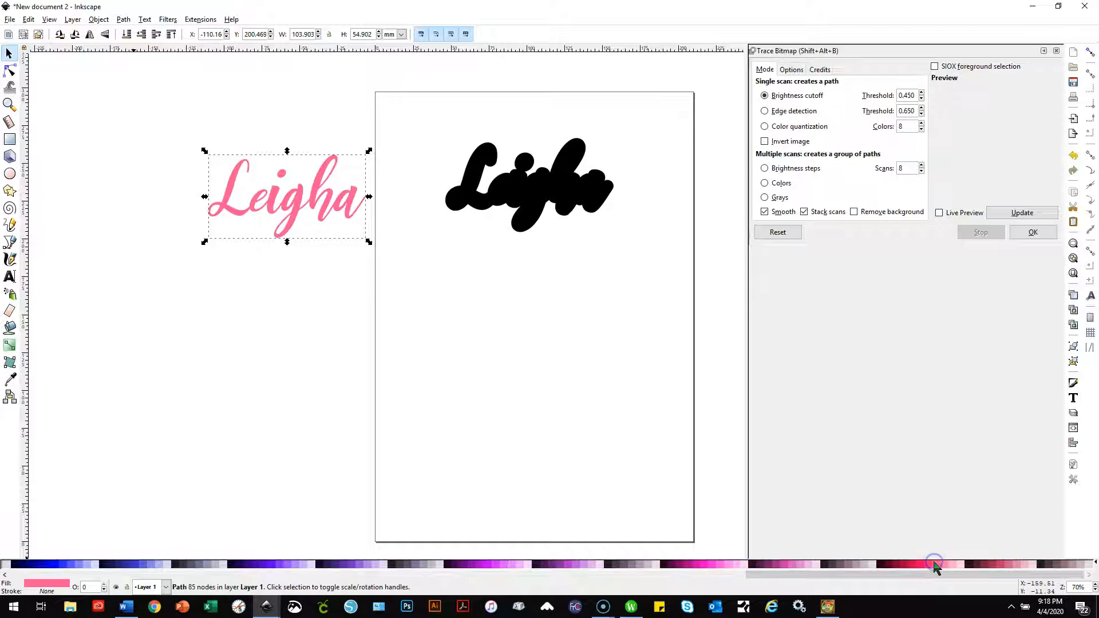
mouse_move(325, 212)
left_mouse_down()
mouse_move(556, 213)
mouse_move(566, 200)
left_mouse_up()
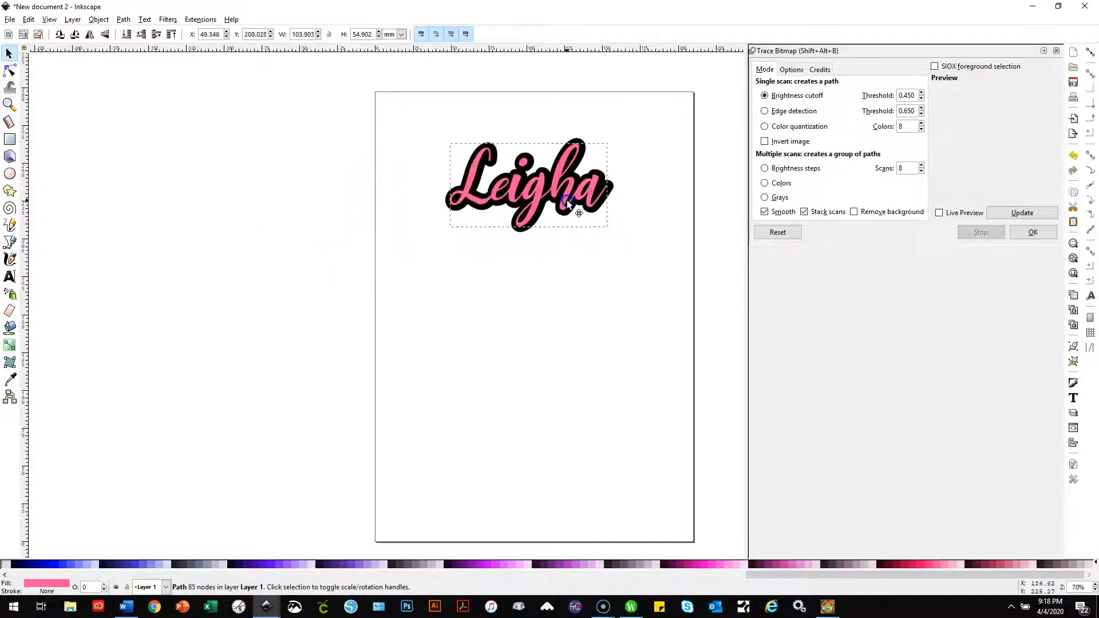
Merge the pink name's overlapping letters with Union away from the outline, and place it back centered over the black shape.
left_click_drag(566, 199, 556, 316)
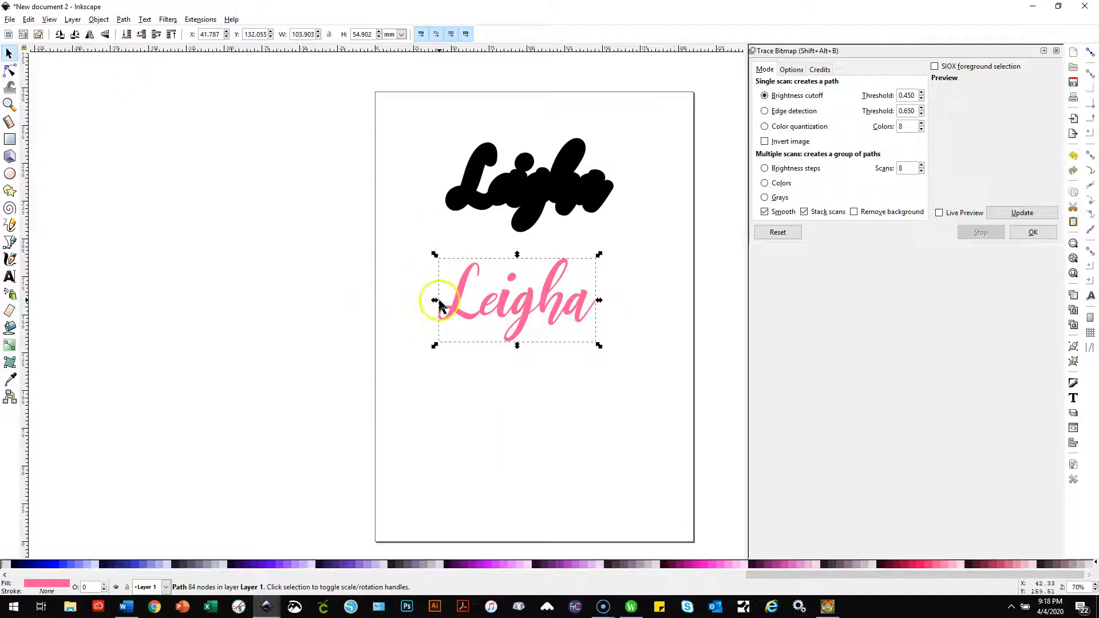
left_click(123, 20)
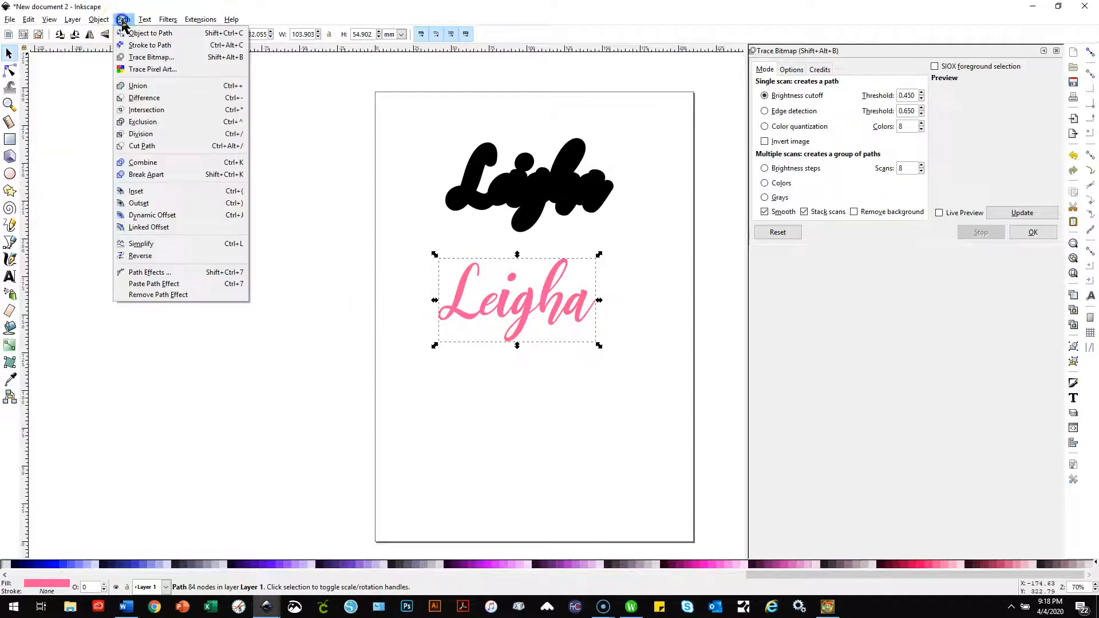
left_click(166, 87)
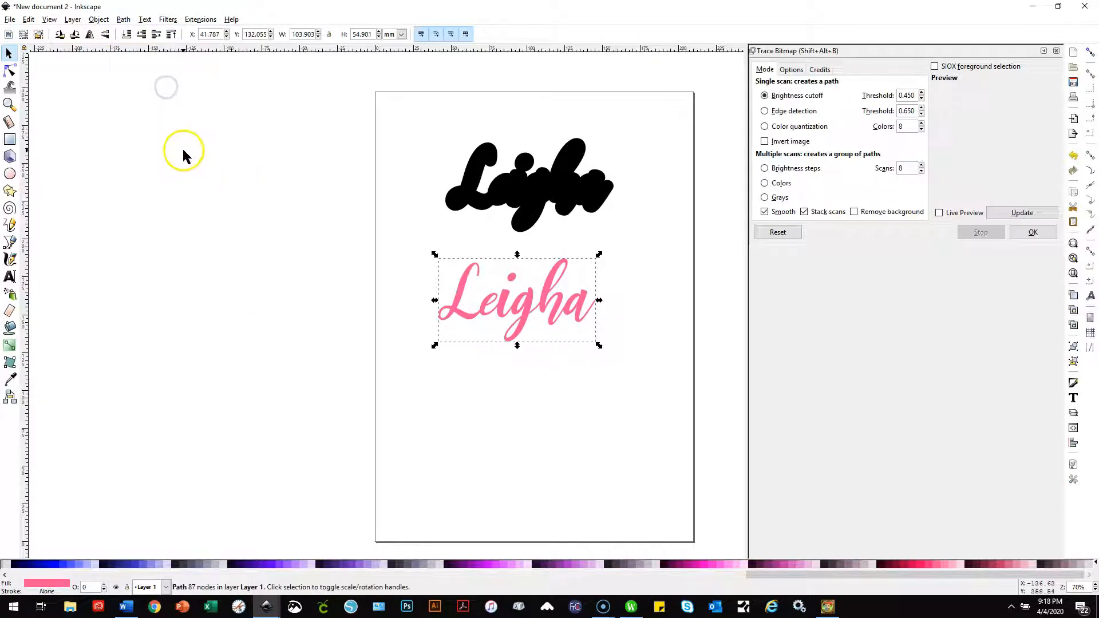
left_click_drag(528, 305, 540, 186)
left_click(560, 395)
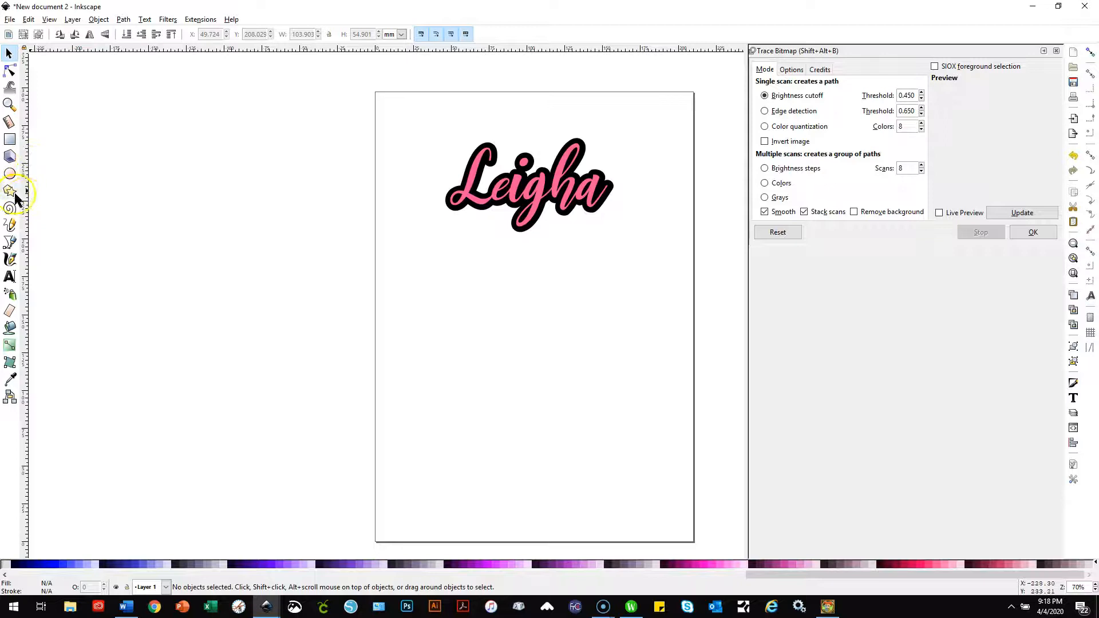
Add a second first name as a text object below the finished design and enlarge it to about 97.5 pt.
left_click(11, 277)
left_click(535, 308)
type("L")
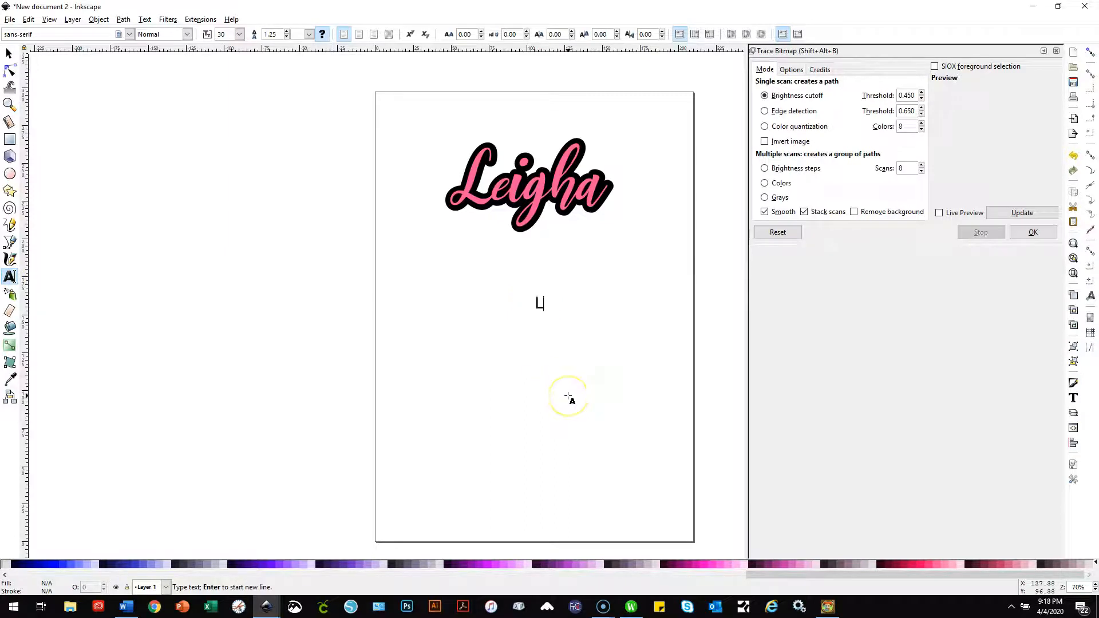
type("aila")
key("ctrl+a")
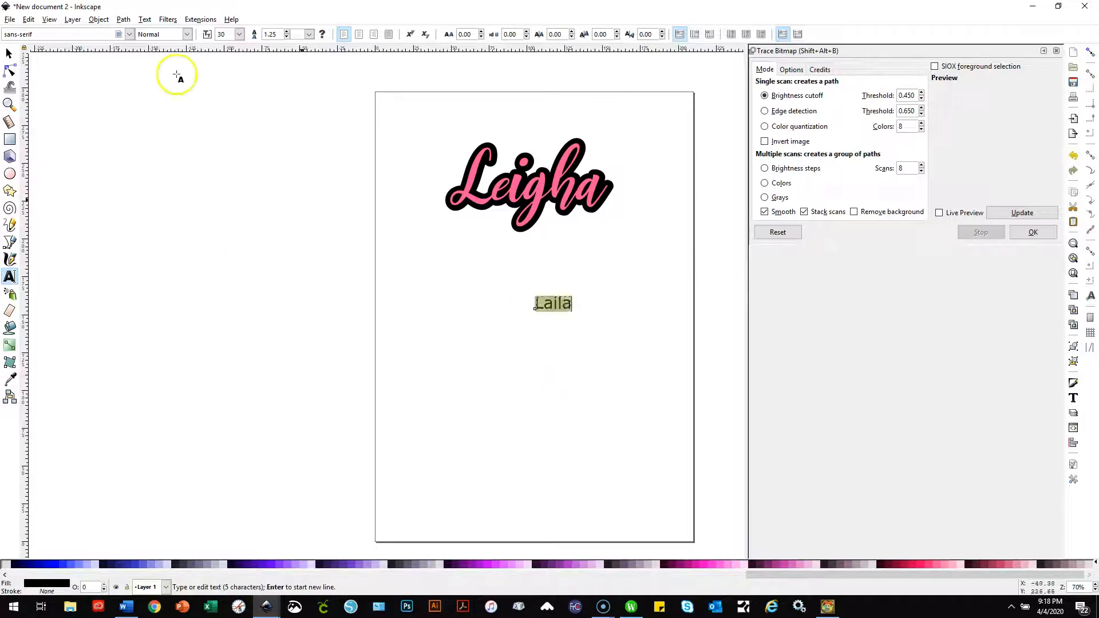
left_click(10, 54)
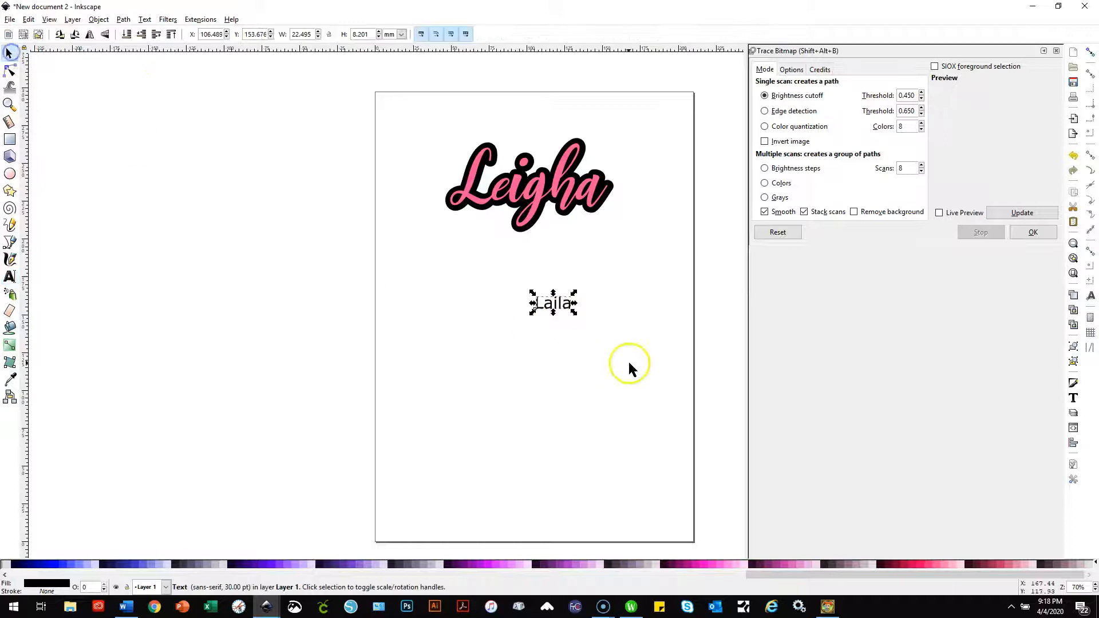
left_click_drag(573, 312, 653, 369)
Try the Valeria Bold Grunge font on all characters of the second name.
left_click(591, 331)
triple_click(585, 328)
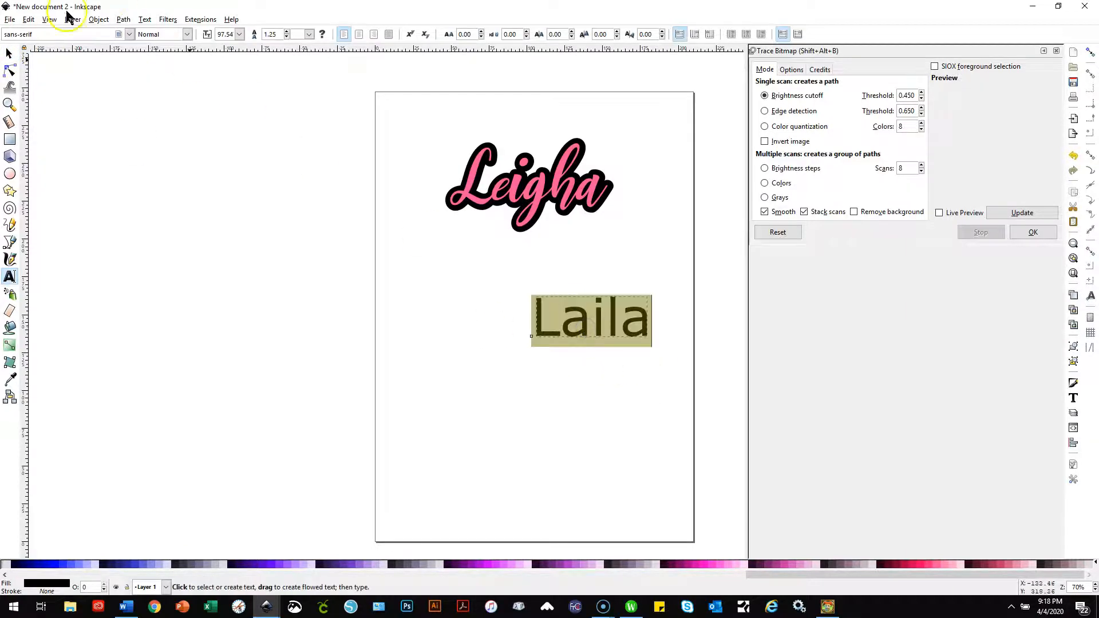
left_click(130, 34)
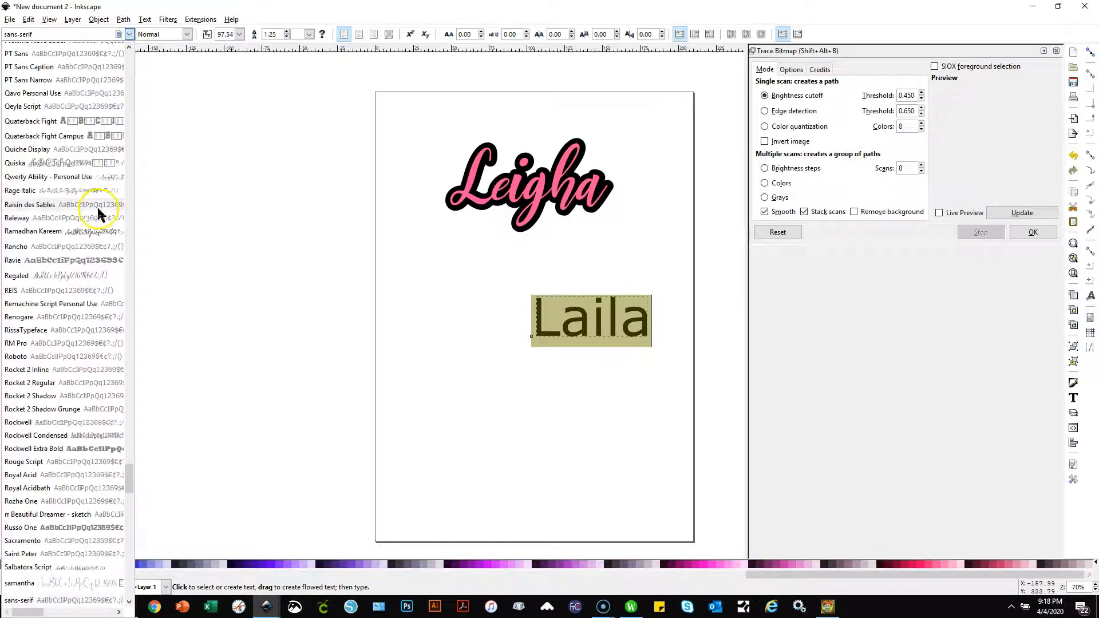
scroll(97, 211, "down", 5)
scroll(98, 217, "down", 4)
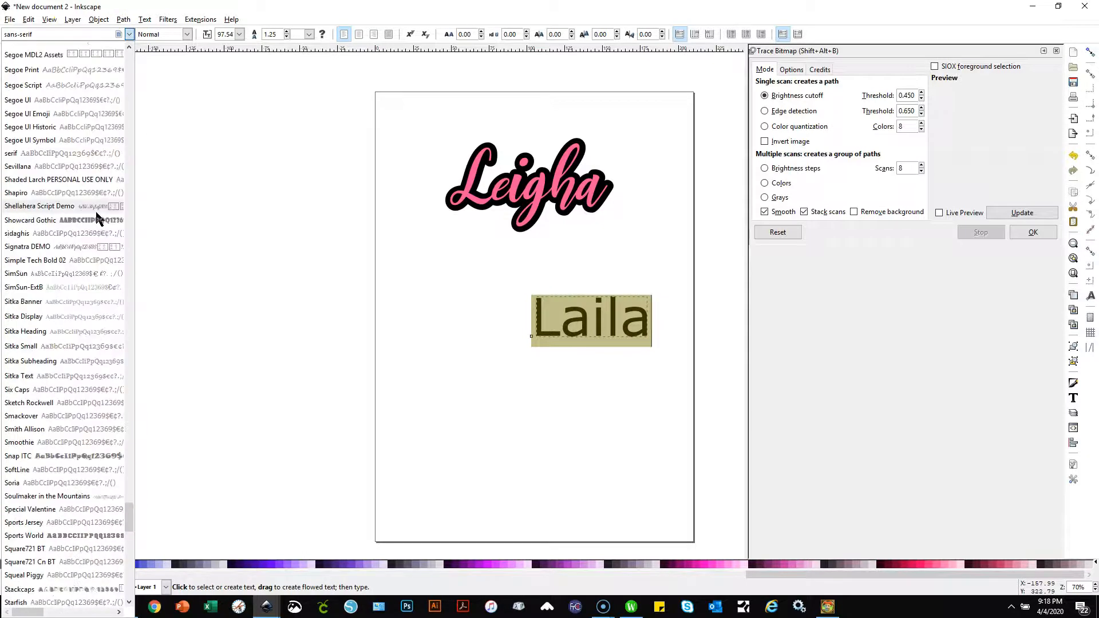
scroll(98, 216, "down", 4)
scroll(96, 212, "down", 4)
scroll(92, 226, "down", 3)
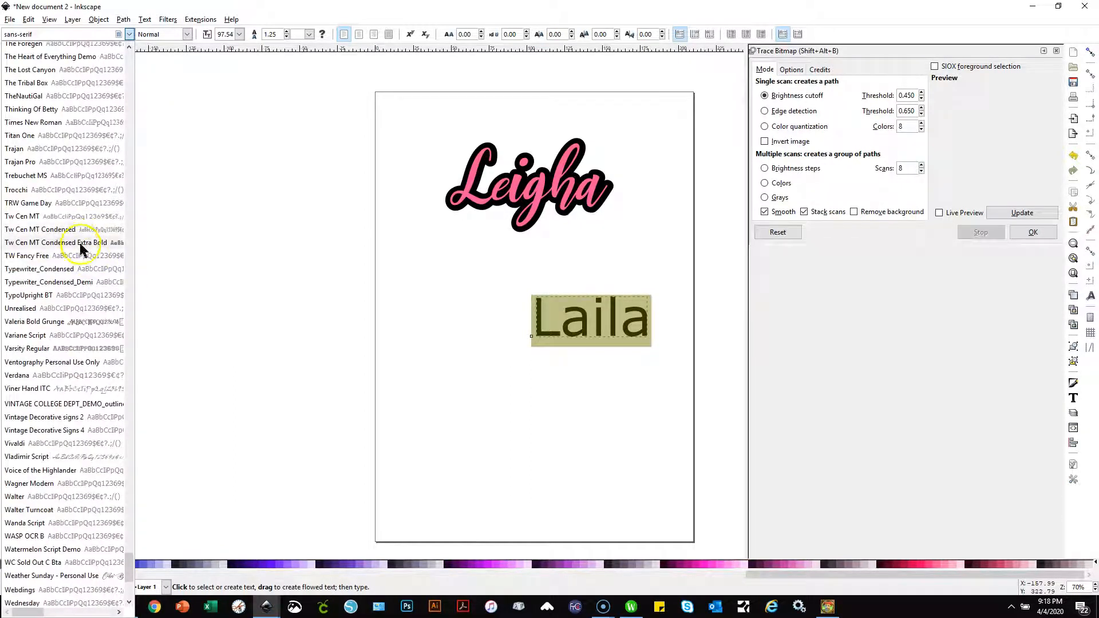
left_click(64, 324)
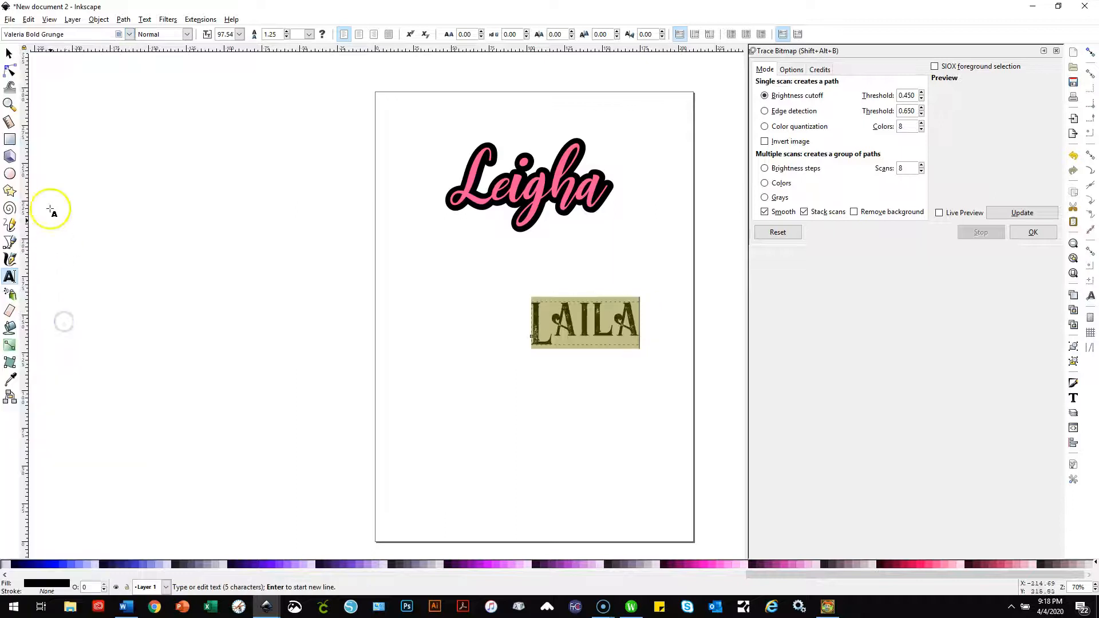
Try the wings of wind tfb and Vintage Decorative Signs 4 fonts on the second name.
left_click(129, 33)
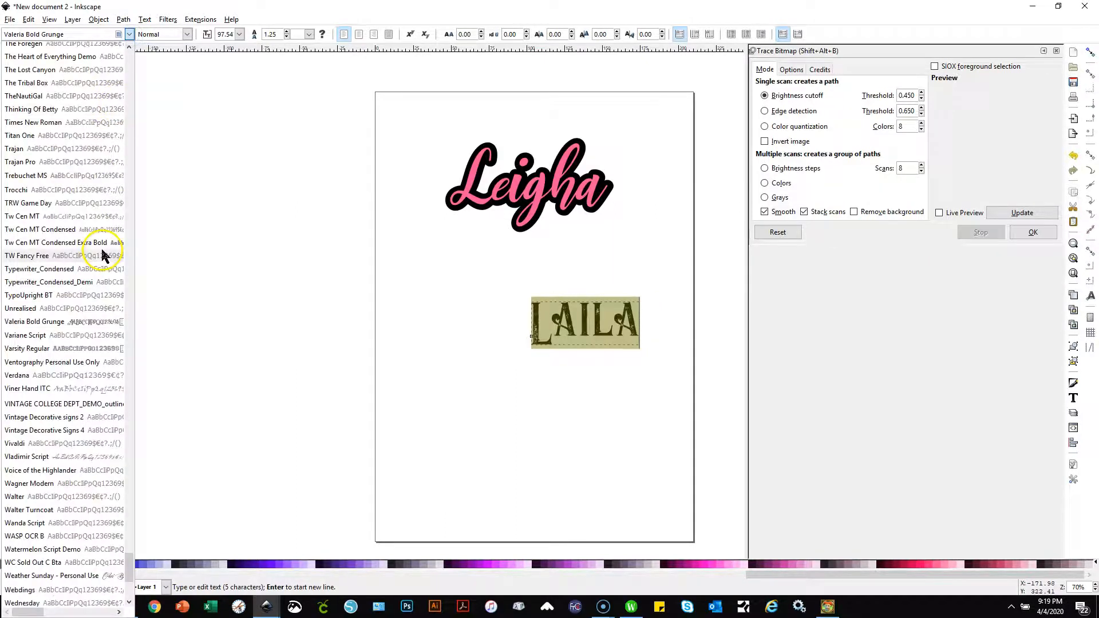
scroll(91, 405, "down", 5)
left_click(69, 452)
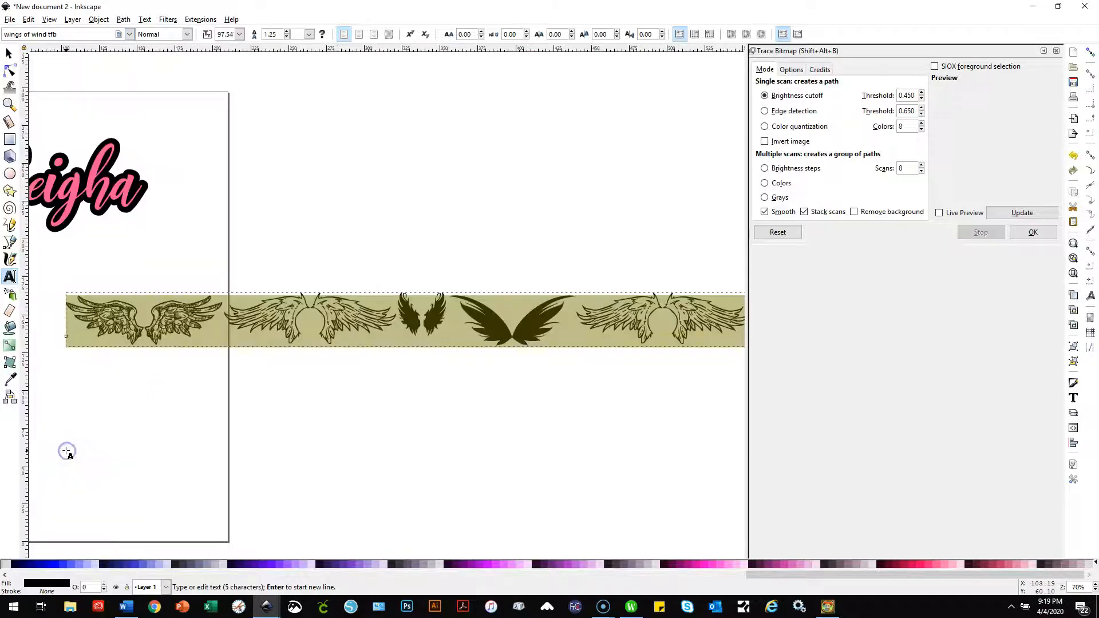
left_click(130, 35)
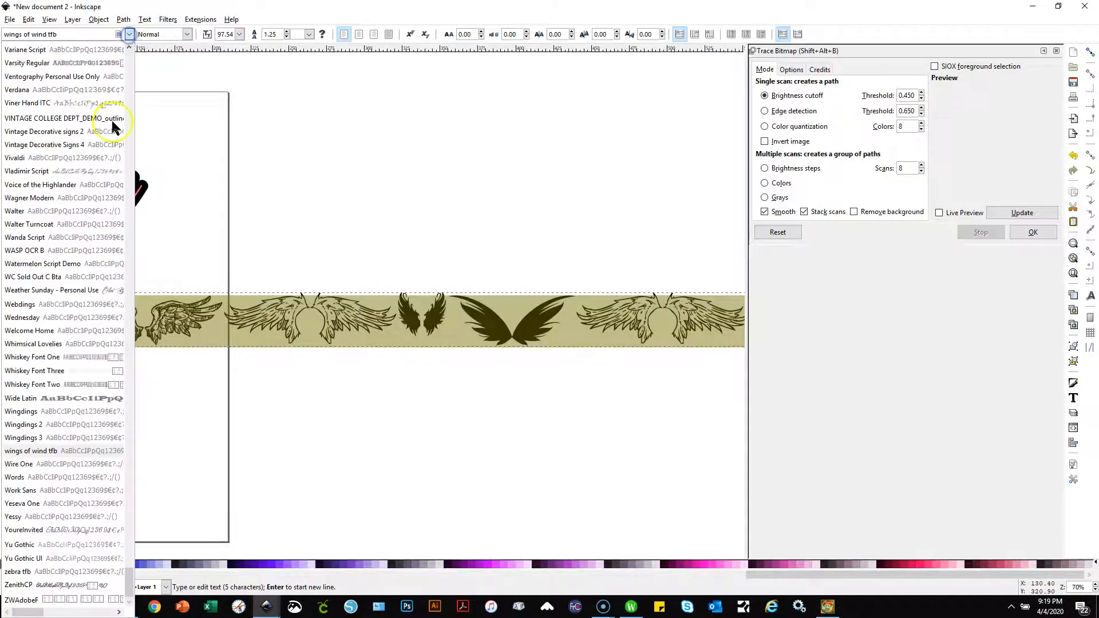
left_click(76, 144)
Set the second name's font to Soulmaker in the Mountains.
left_click(128, 35)
scroll(101, 119, "up", 5)
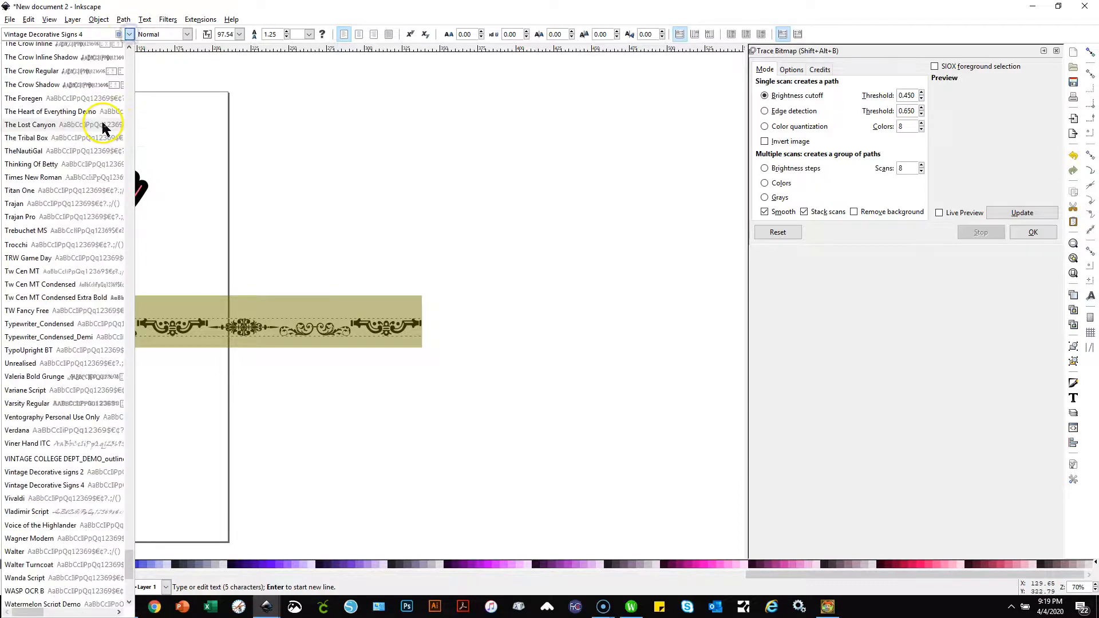
scroll(100, 119, "up", 5)
scroll(103, 128, "up", 5)
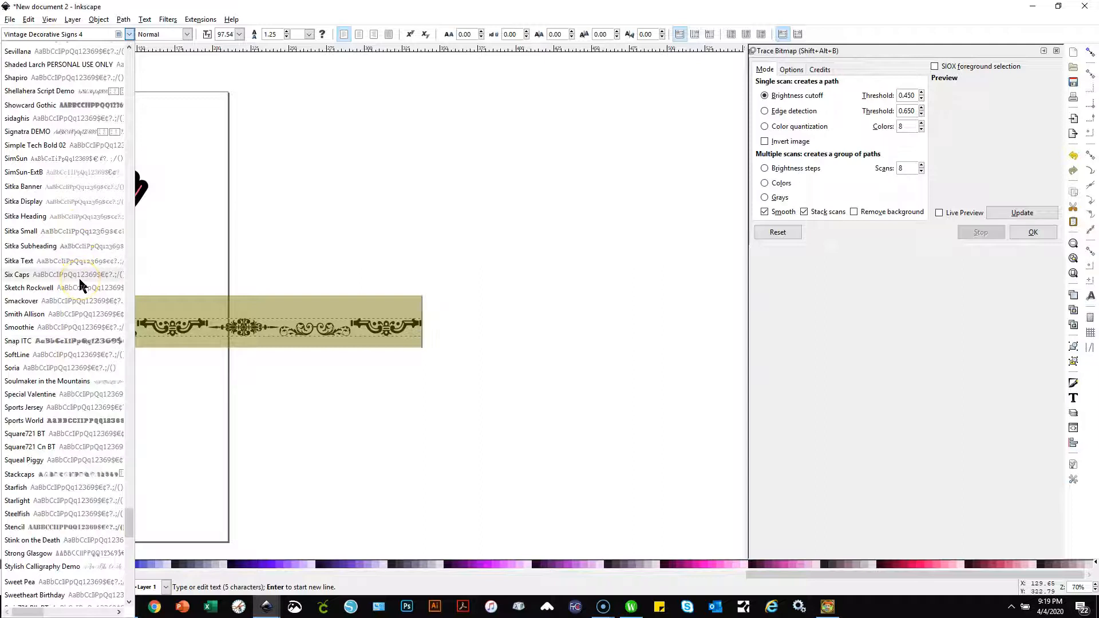
left_click(72, 381)
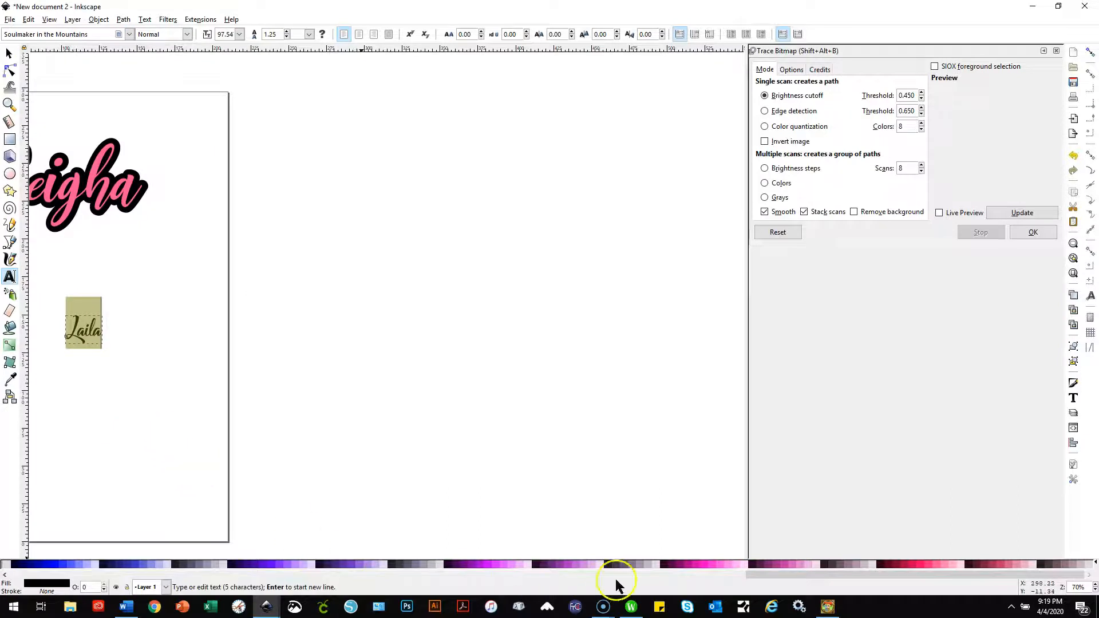
Move the second name just beneath the finished design and scale it up to about 73 mm wide.
left_click_drag(752, 575, 508, 578)
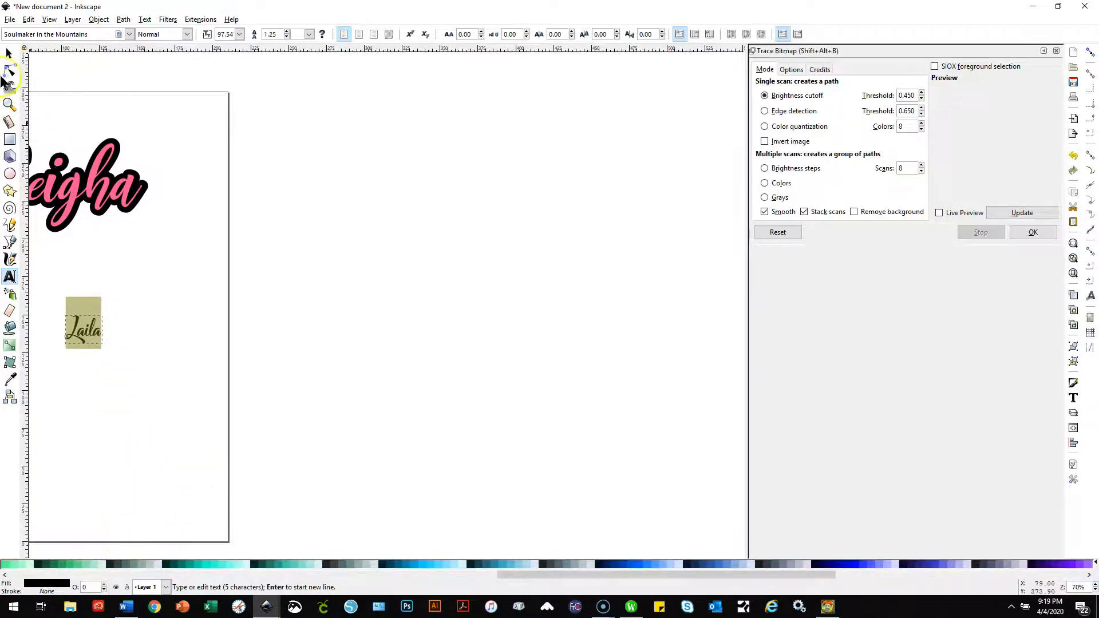
left_click(13, 56)
scroll(118, 355, "up", 1)
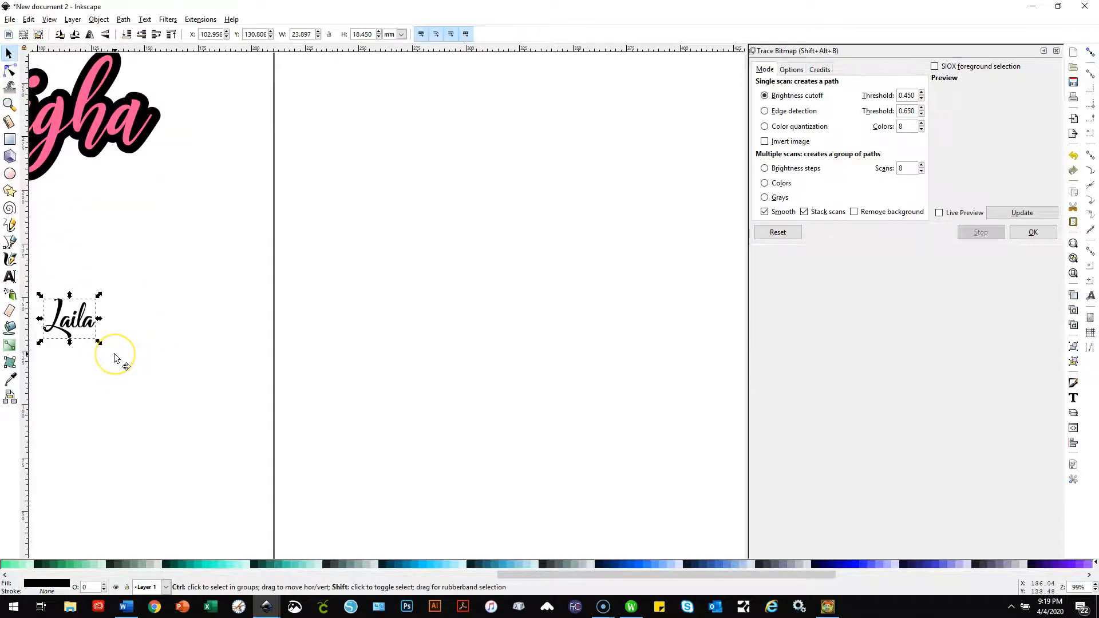
scroll(115, 353, "left", 11)
scroll(117, 352, "left", 4)
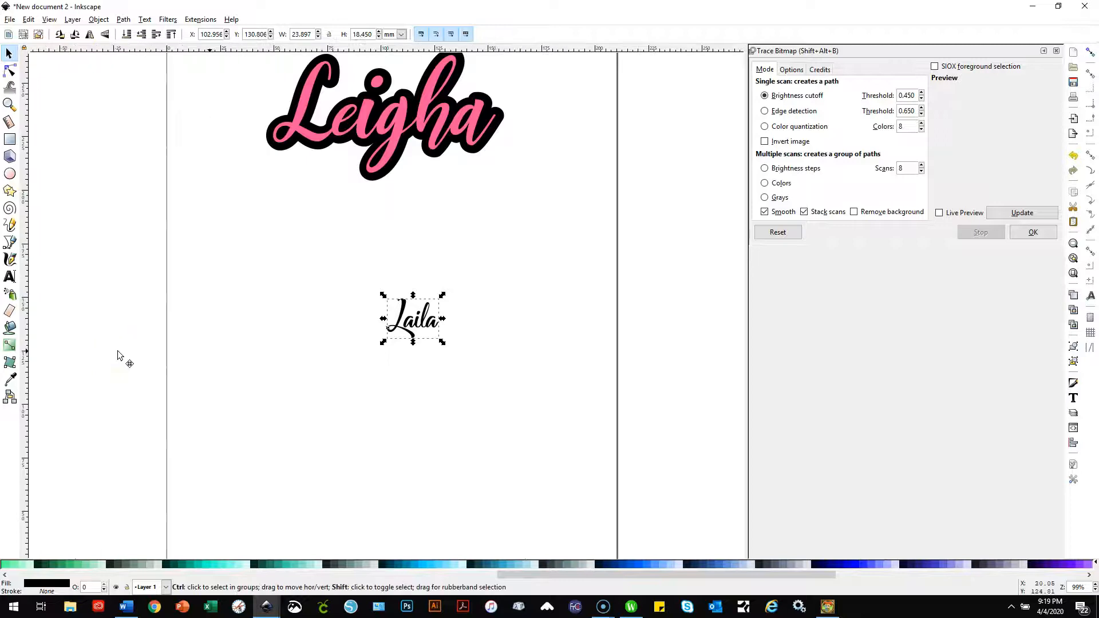
scroll(136, 347, "left", 2)
scroll(208, 332, "up", 4)
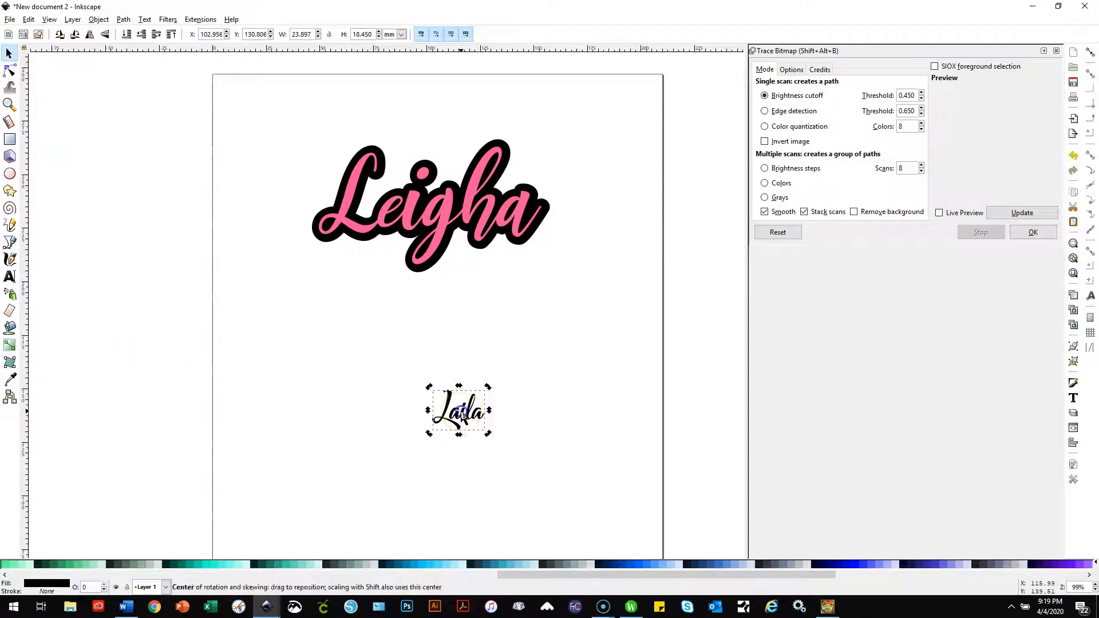
left_click_drag(462, 416, 385, 318)
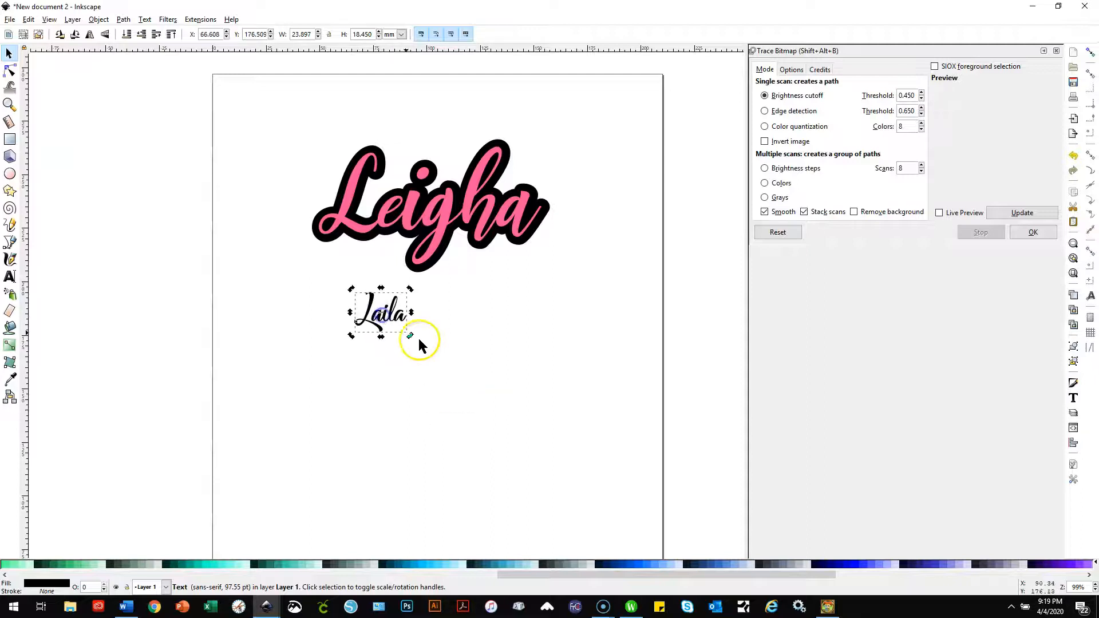
left_click(476, 359)
left_click(395, 321)
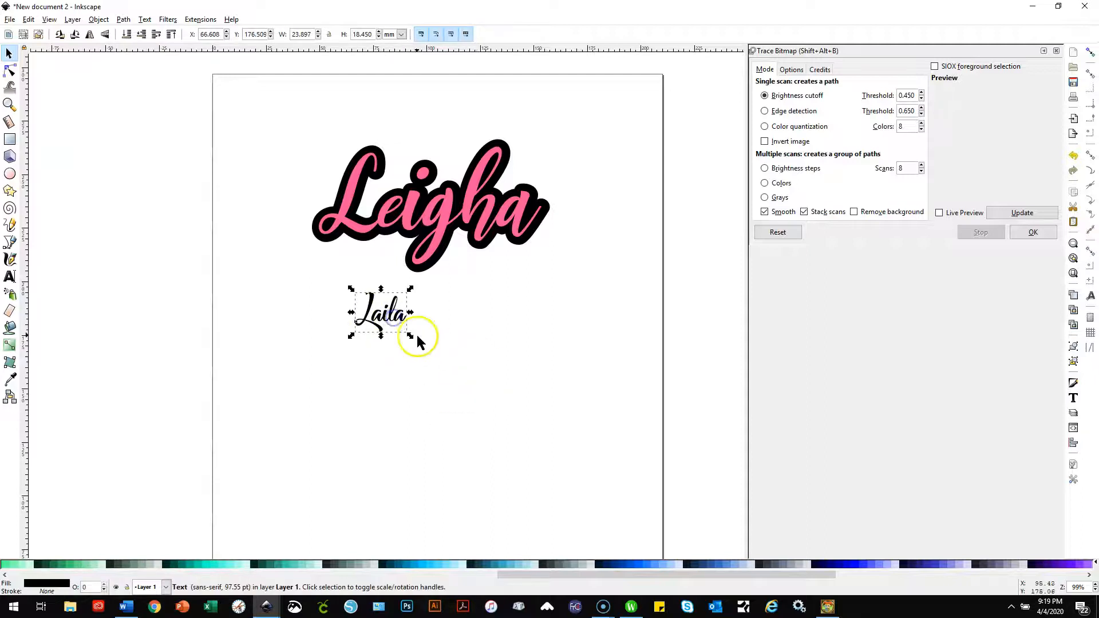
left_click_drag(416, 335, 523, 422)
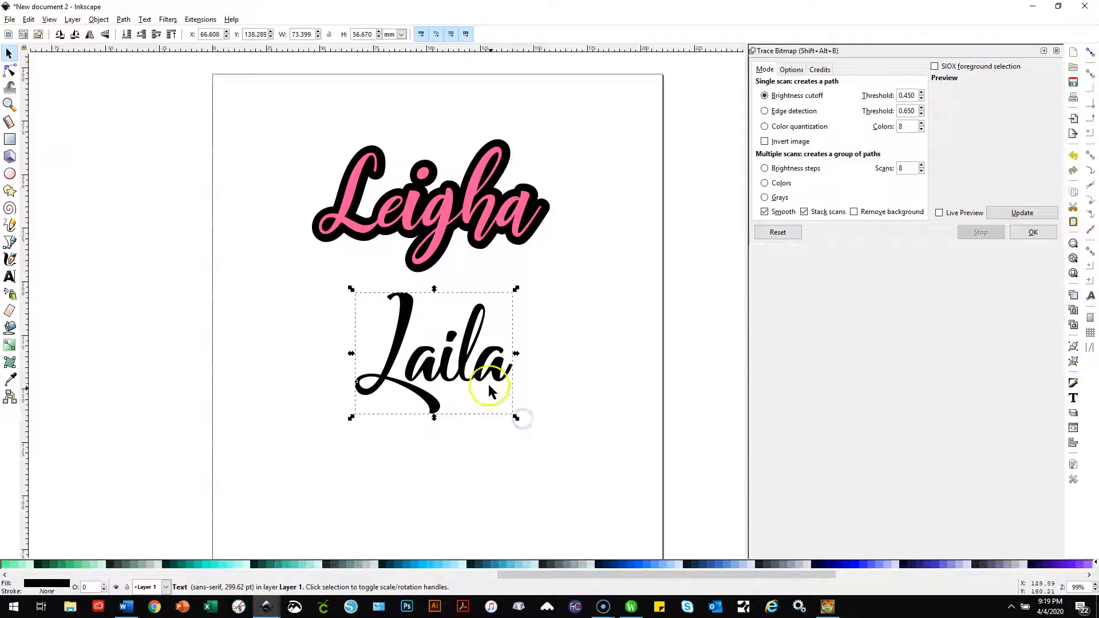
Convert the second name's text to paths and ungroup it into separate letters.
left_click(125, 21)
left_click(130, 36)
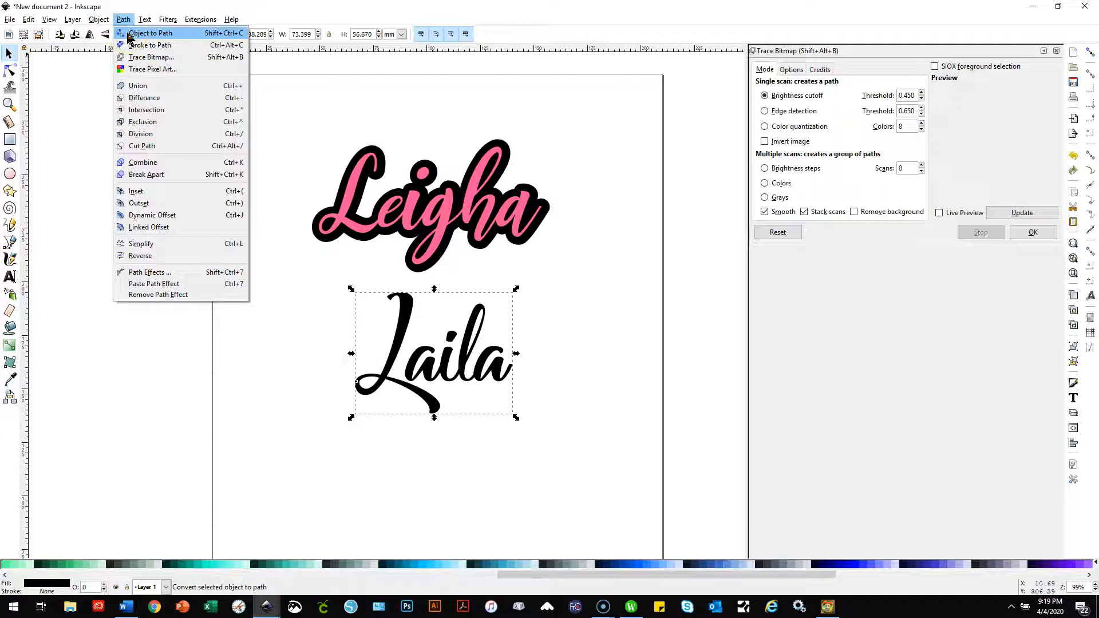
left_click(128, 34)
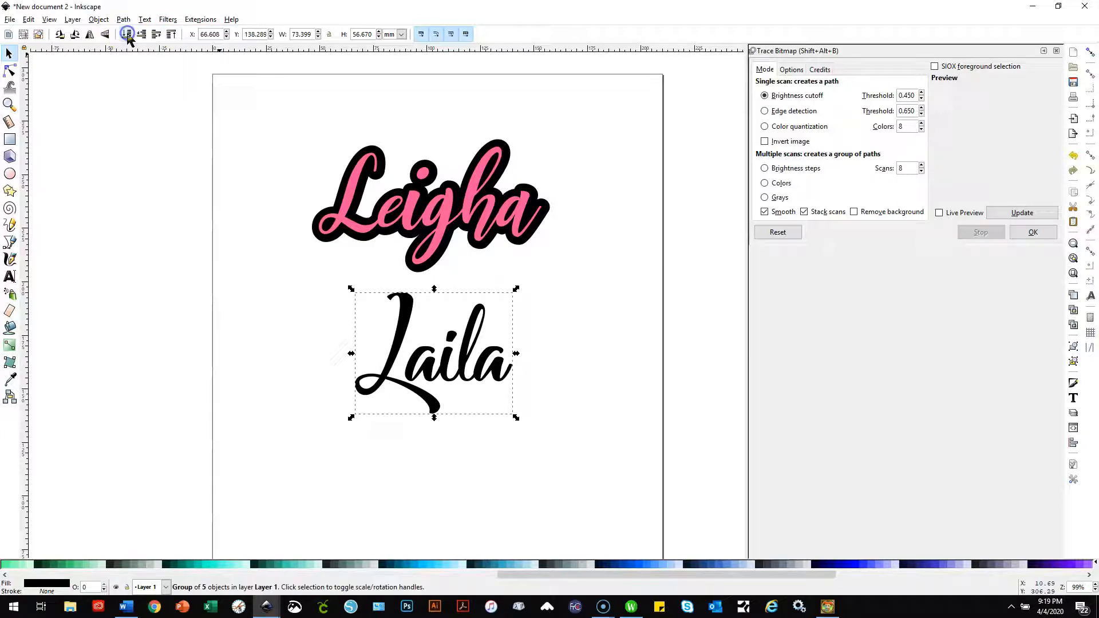
left_click(99, 20)
left_click(151, 116)
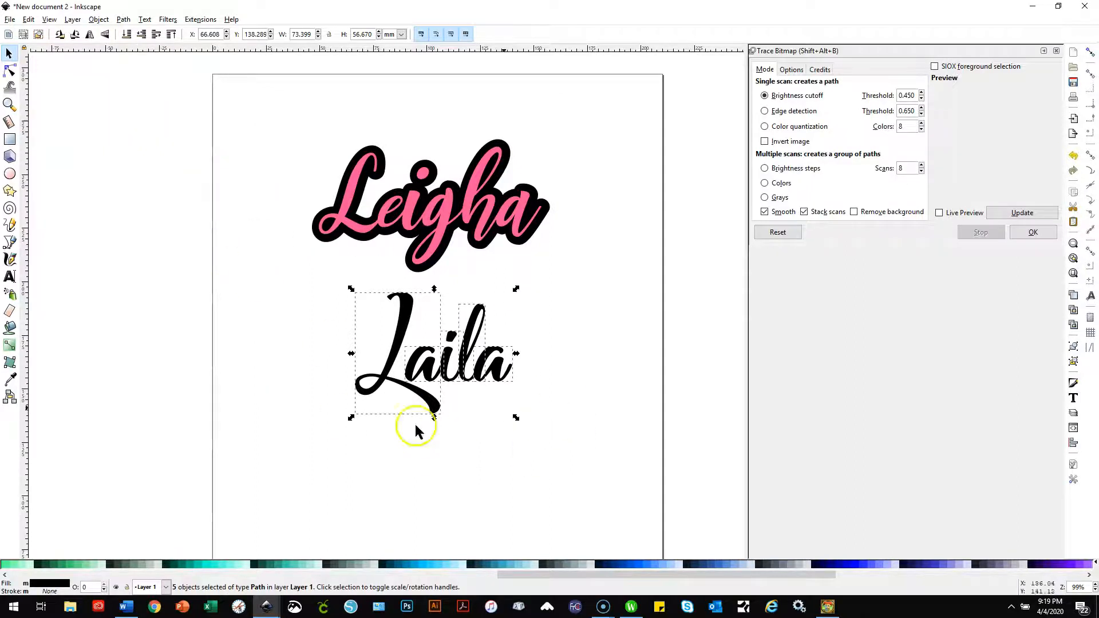
Combine the second name's separate letters into a single path.
left_click(122, 20)
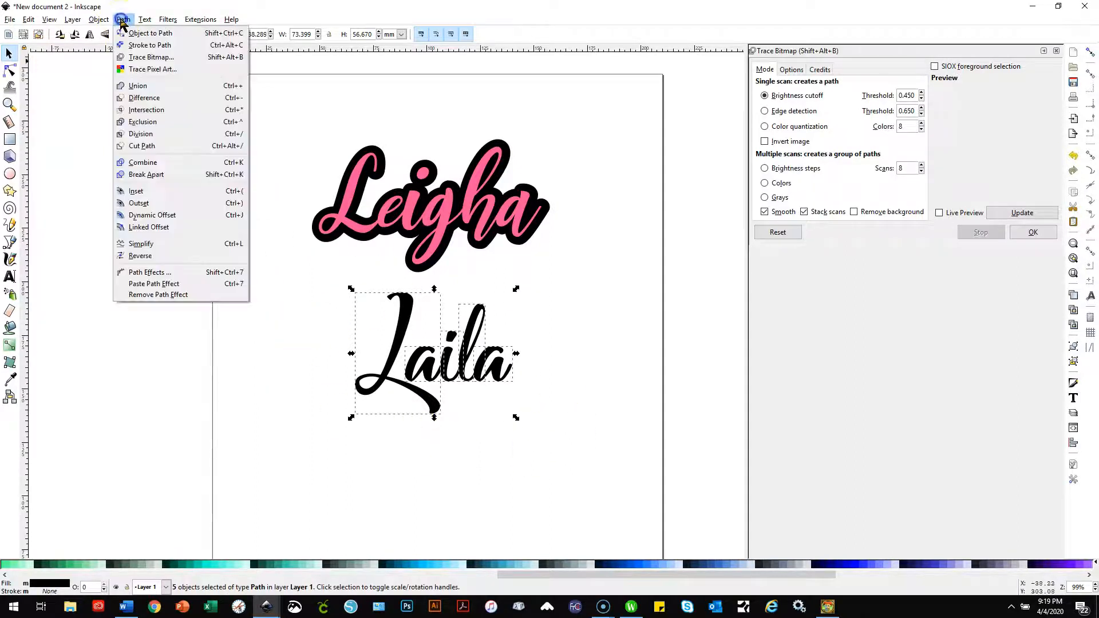
left_click(162, 167)
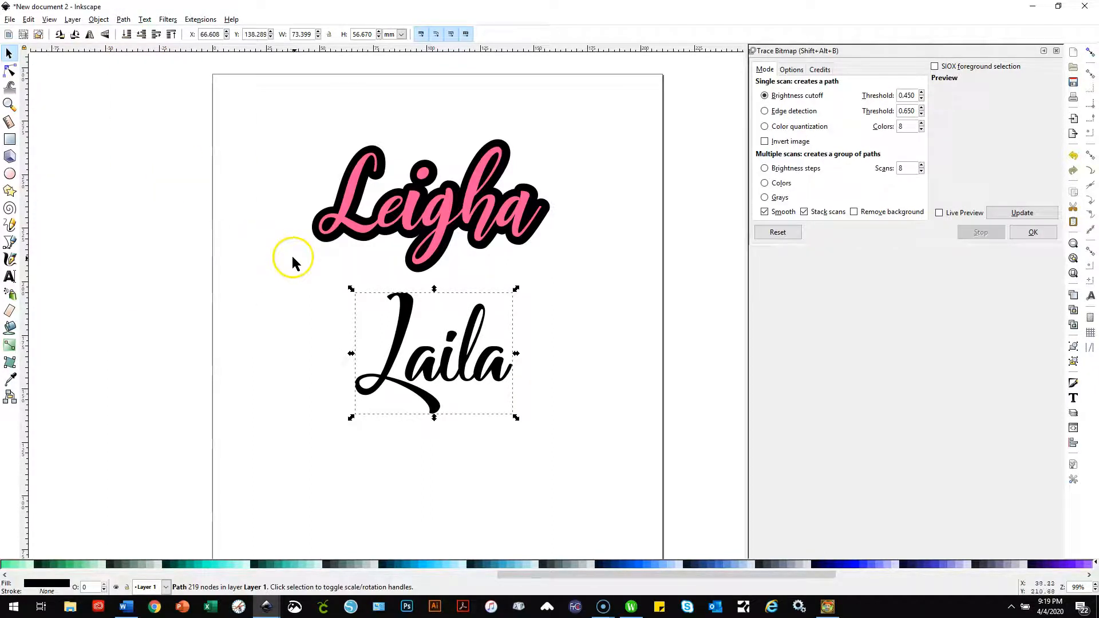
Copy and paste the combined second name, placing the duplicate beside the original at the page's left edge.
right_click(408, 339)
left_click(451, 390)
right_click(632, 379)
left_click(677, 440)
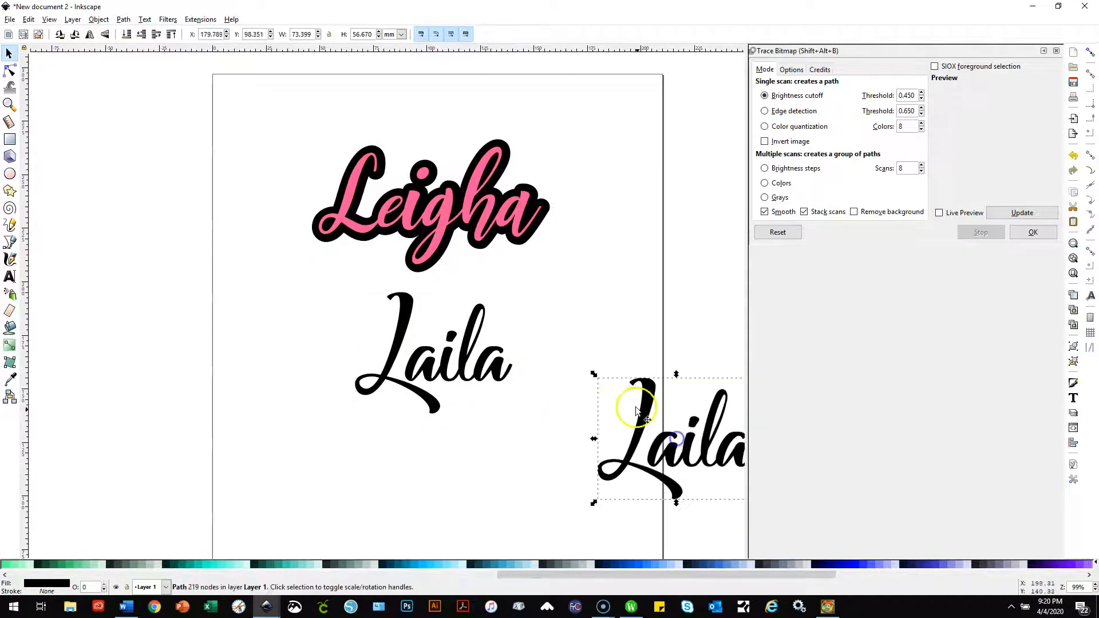
left_click_drag(658, 410, 158, 319)
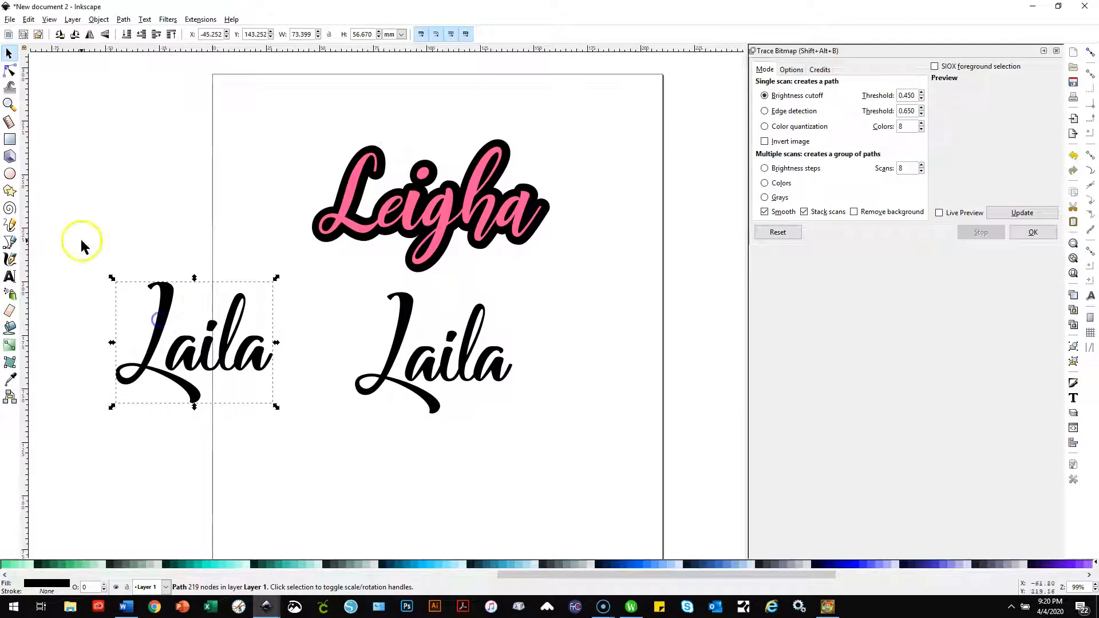
Apply a dynamic offset to the original second name and expand it outward by about 3.74 pt.
left_click(340, 434)
left_click_drag(585, 473, 347, 295)
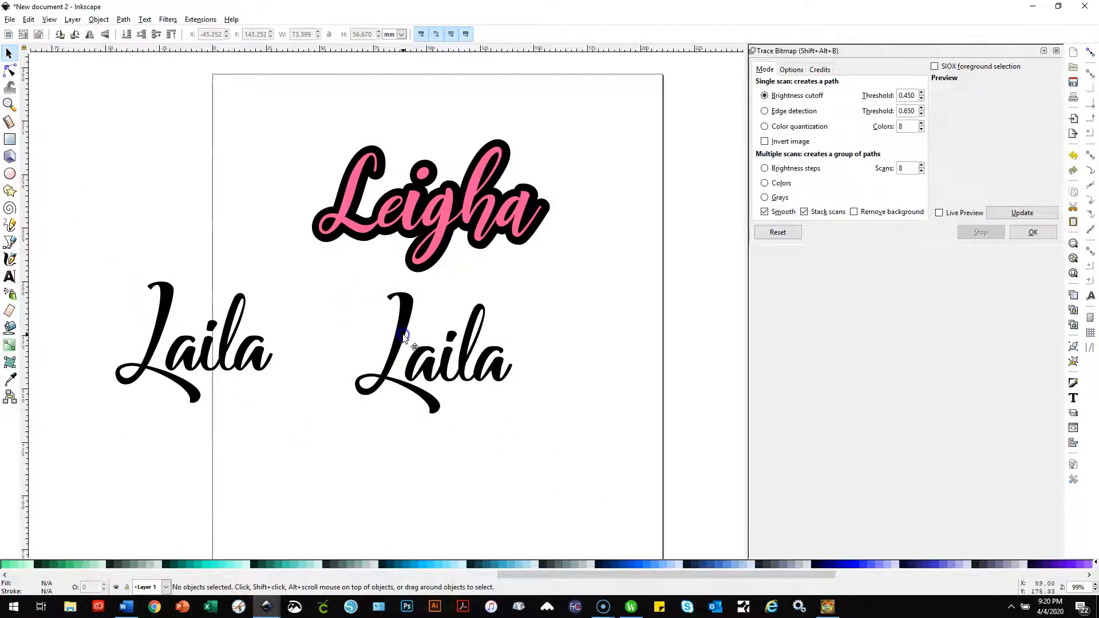
left_click(394, 304)
left_click(123, 20)
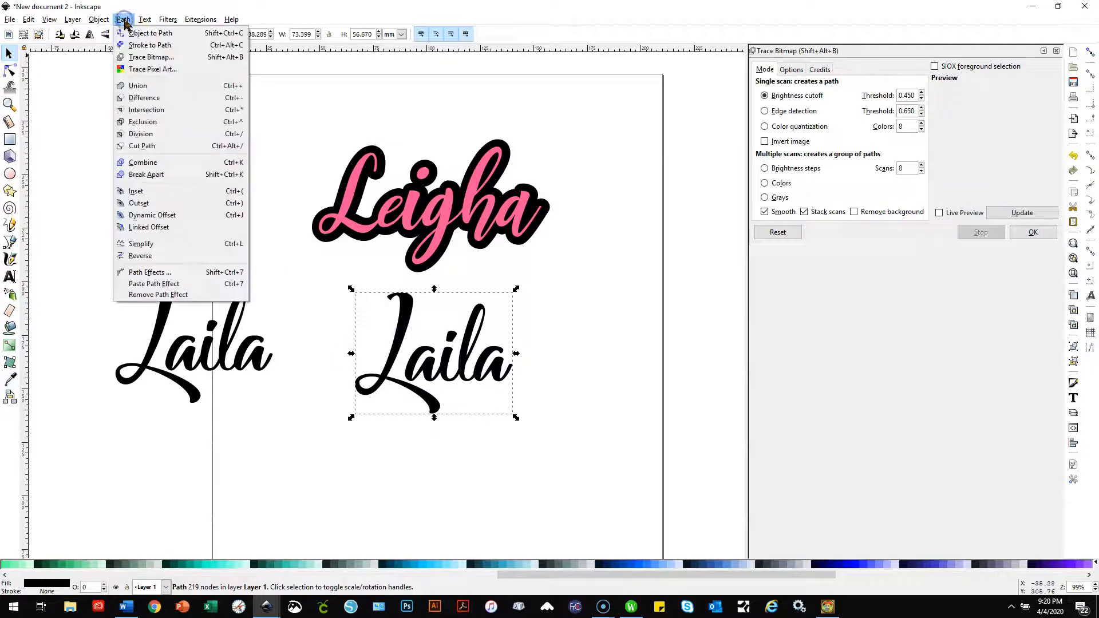
left_click(195, 216)
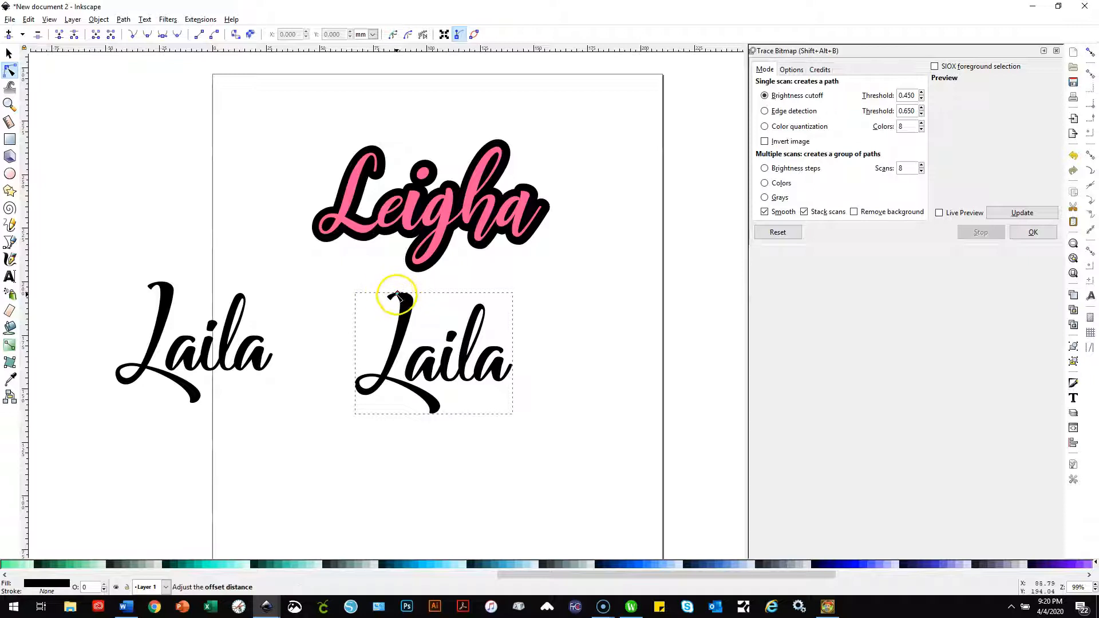
left_click_drag(396, 294, 399, 288)
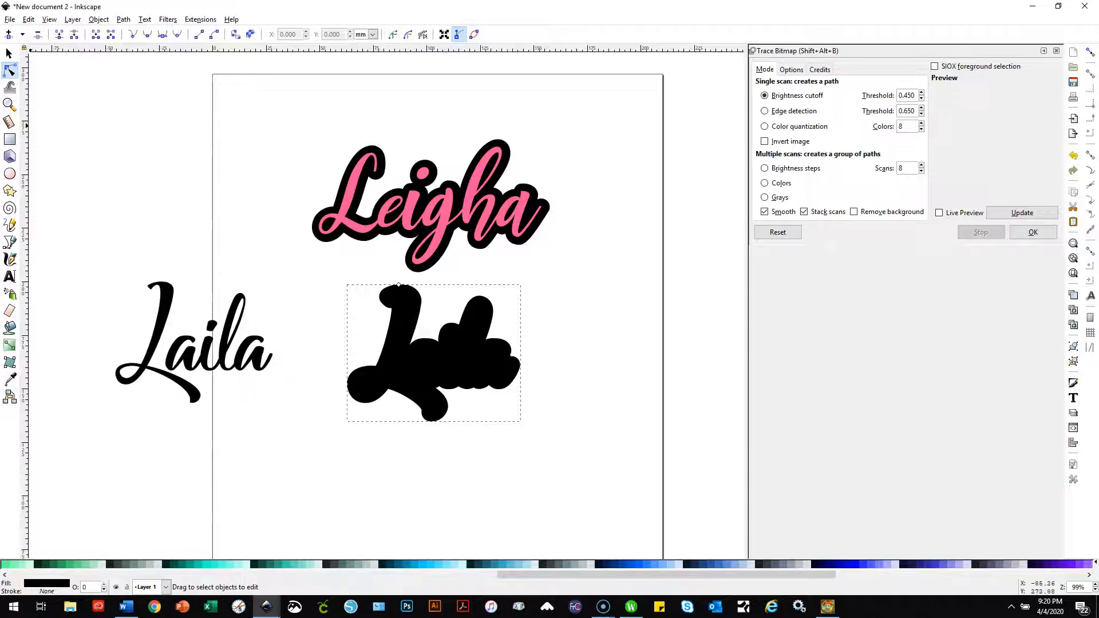
left_click(9, 54)
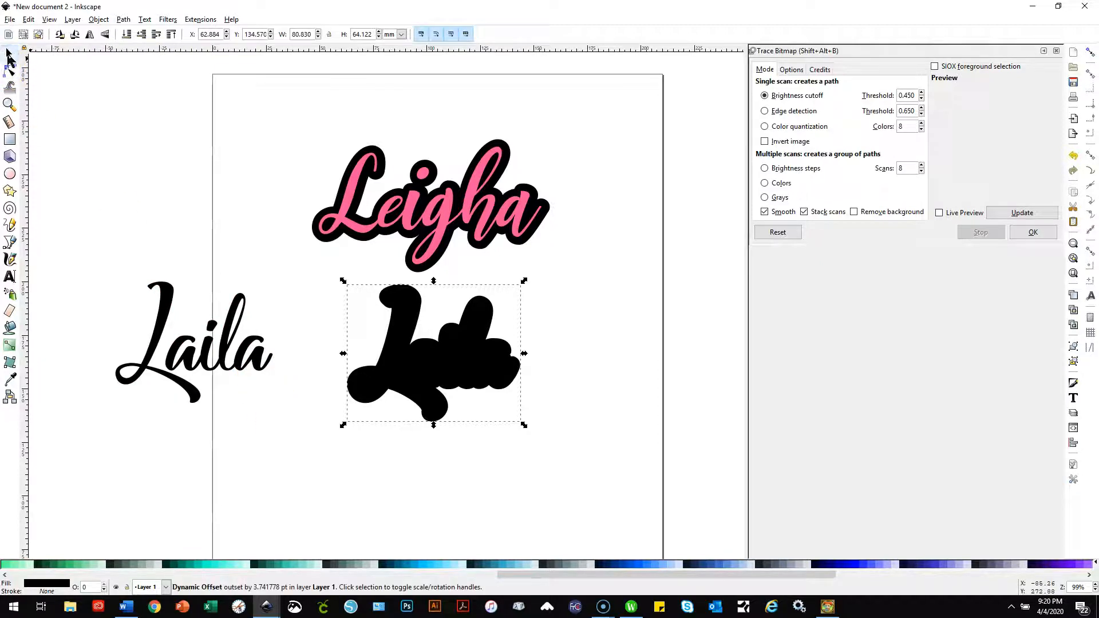
Merge the duplicate's overlapping letters with Union and inspect the nodes of the joined shape.
left_click(259, 367)
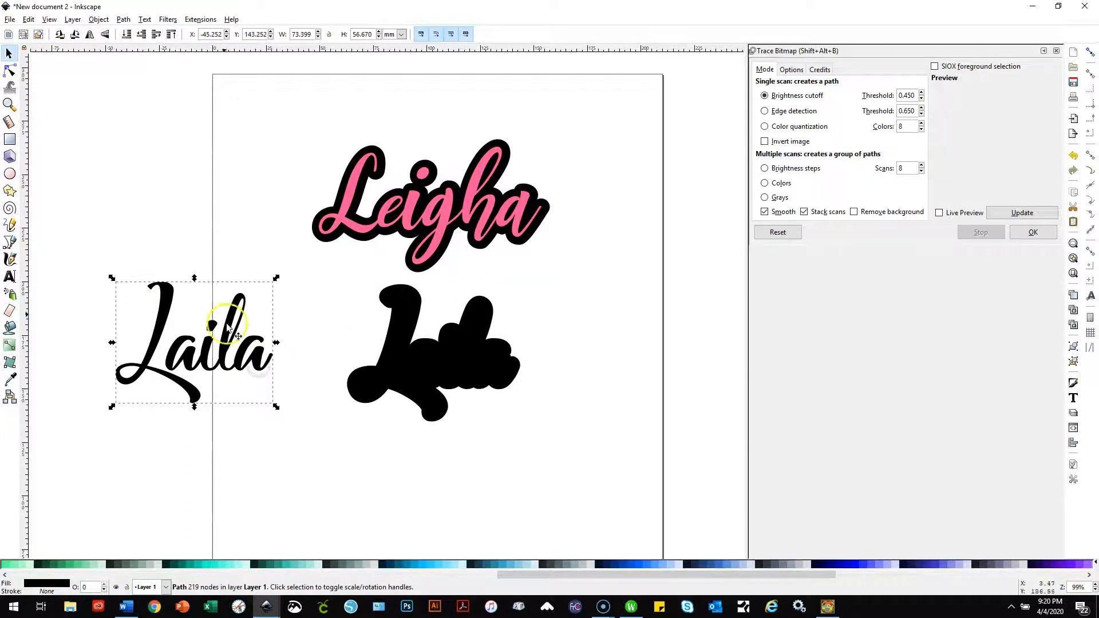
left_click(125, 20)
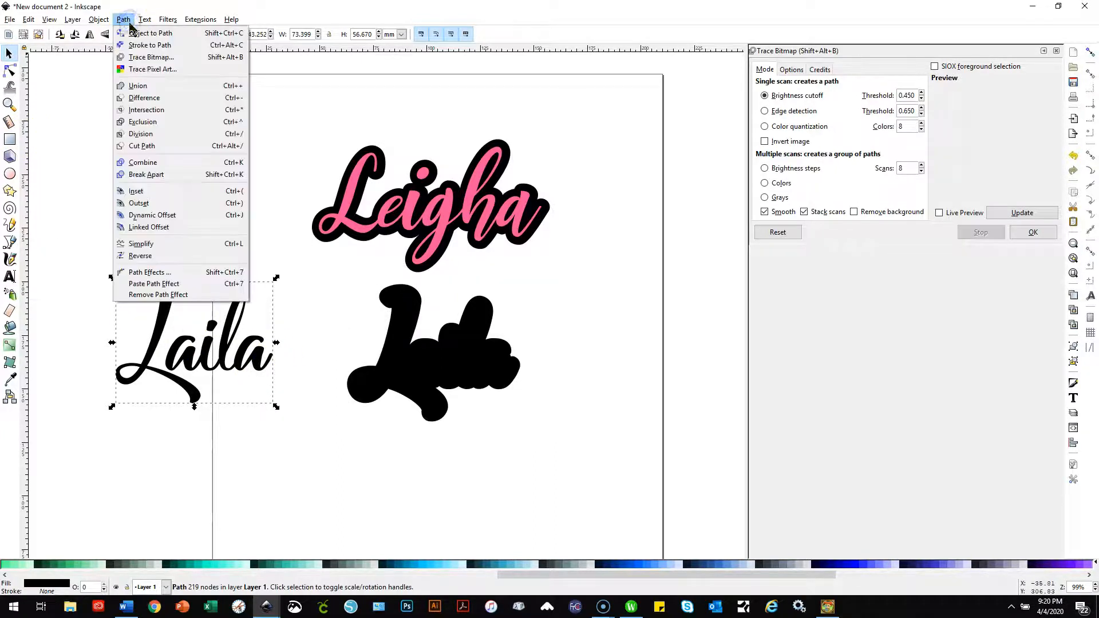
left_click(162, 86)
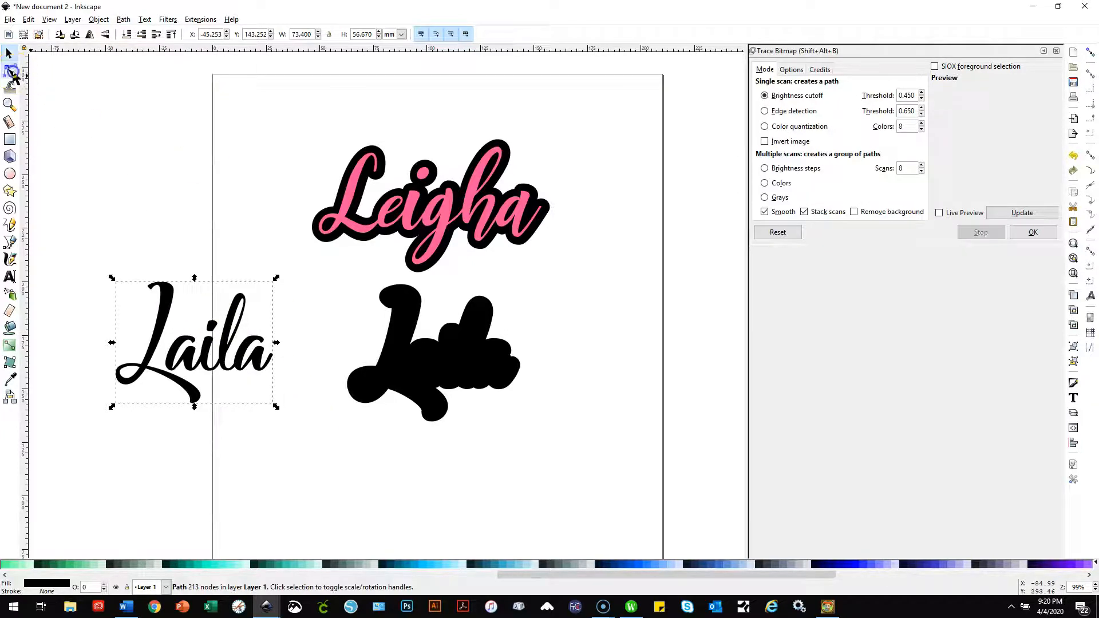
left_click(10, 71)
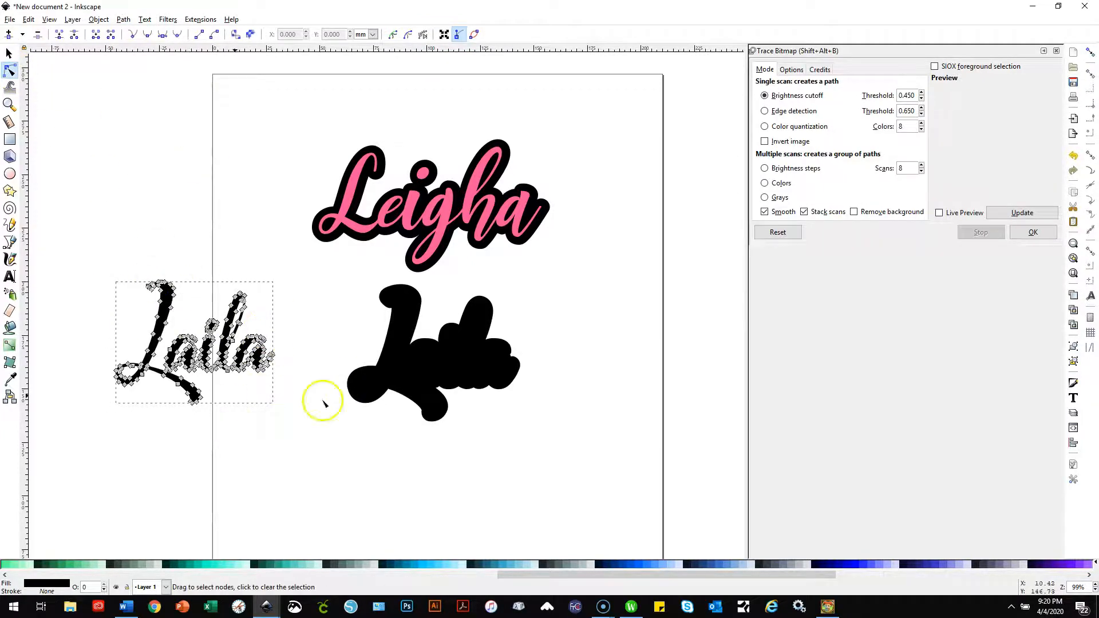
key("s")
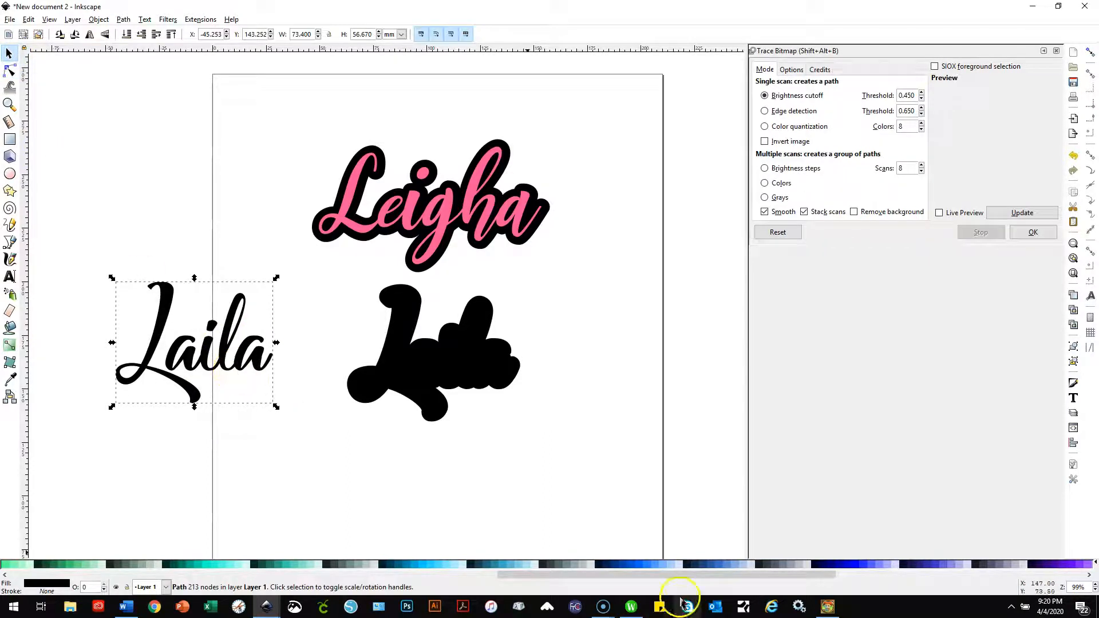
Fill the joined duplicate with light blue and align it on top of the black offset outline.
left_click(654, 566)
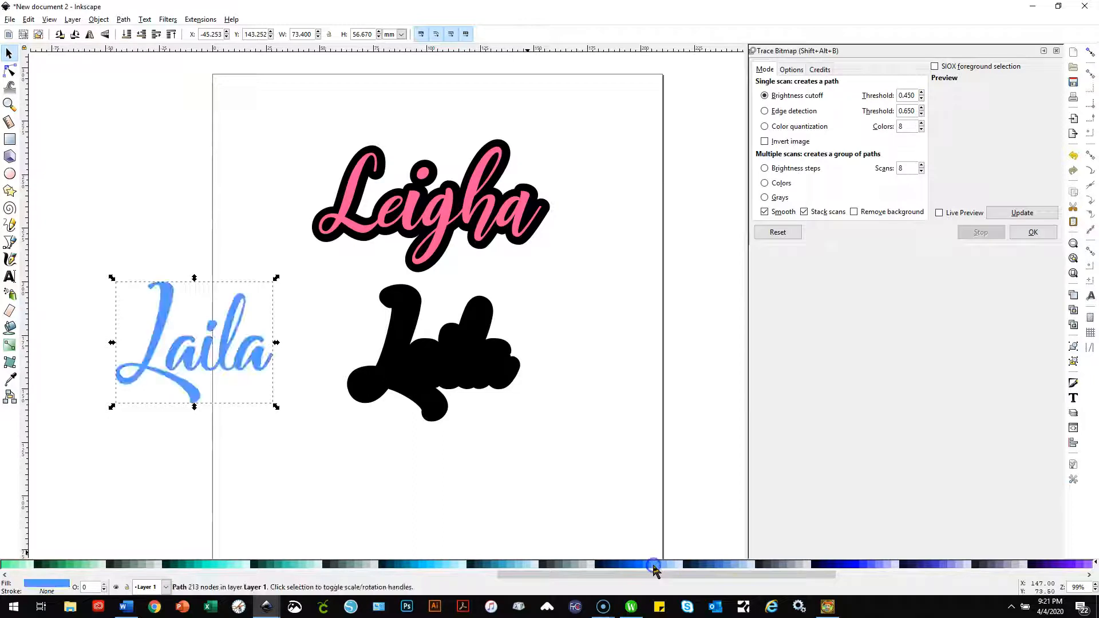
mouse_move(263, 361)
left_mouse_down()
mouse_move(426, 412)
mouse_move(494, 386)
mouse_move(500, 372)
left_mouse_up()
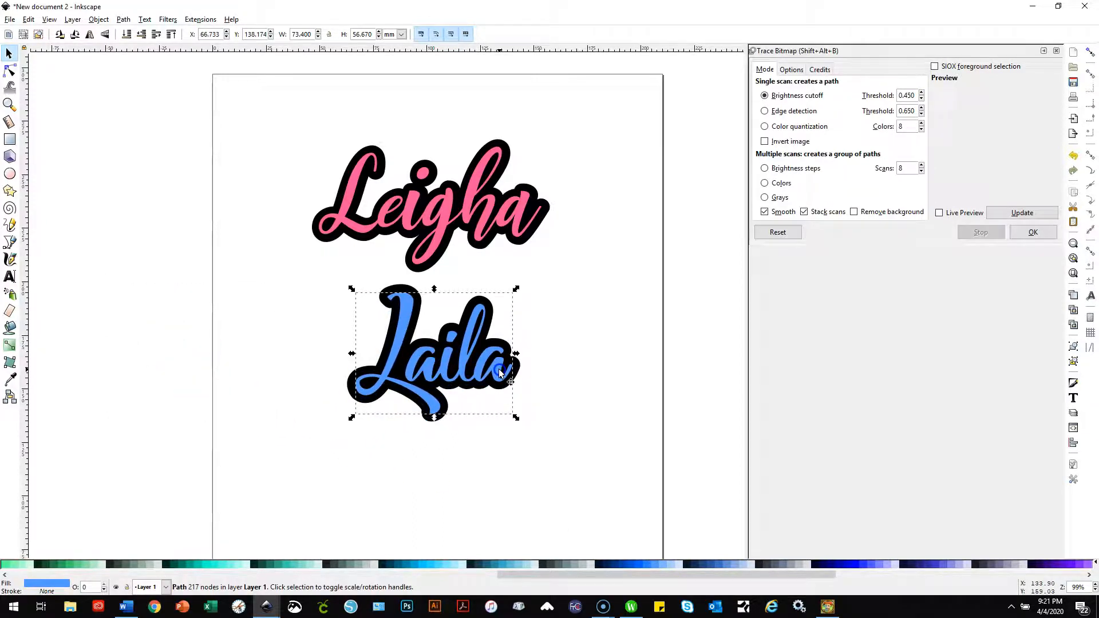
left_click(548, 441)
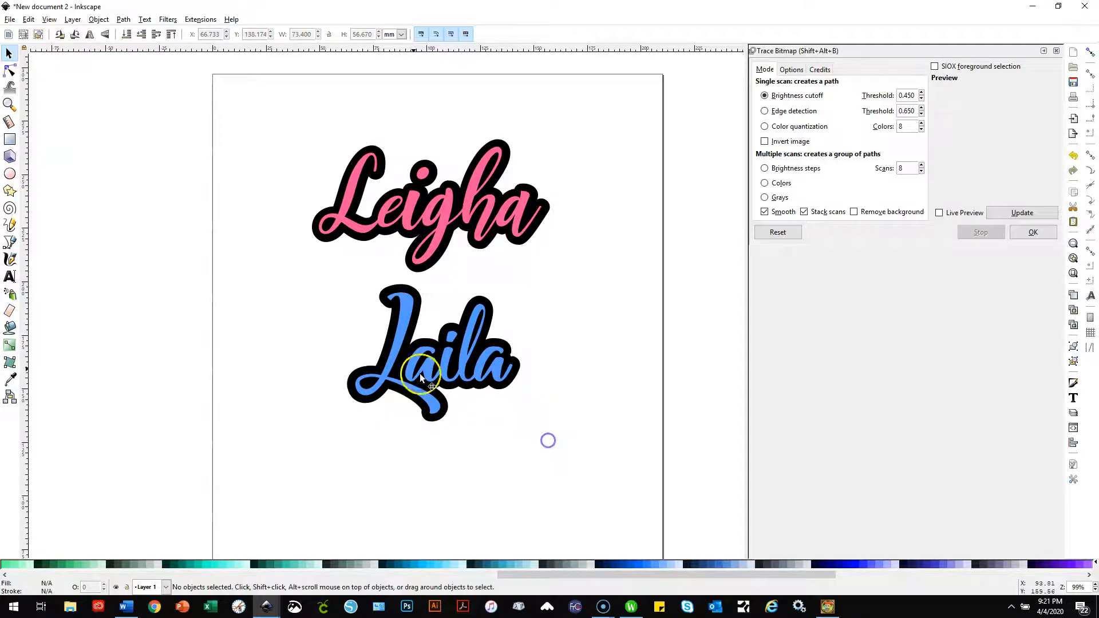
Reduce the second name's black dynamic offset to about 3.47 pt.
left_click(10, 71)
left_click(381, 298)
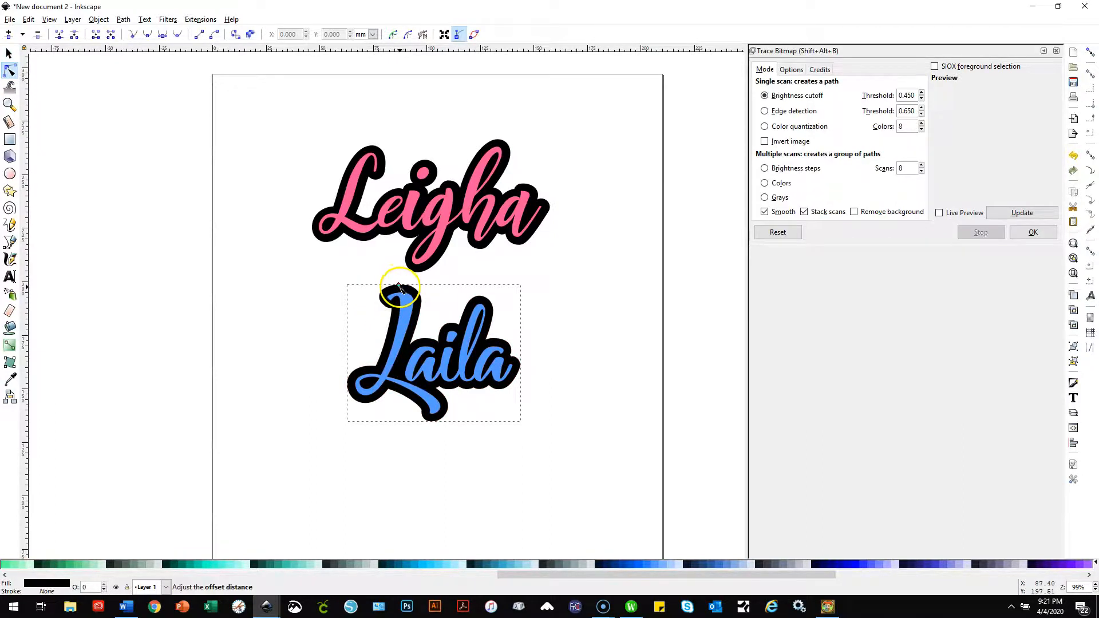
left_click_drag(400, 287, 405, 289)
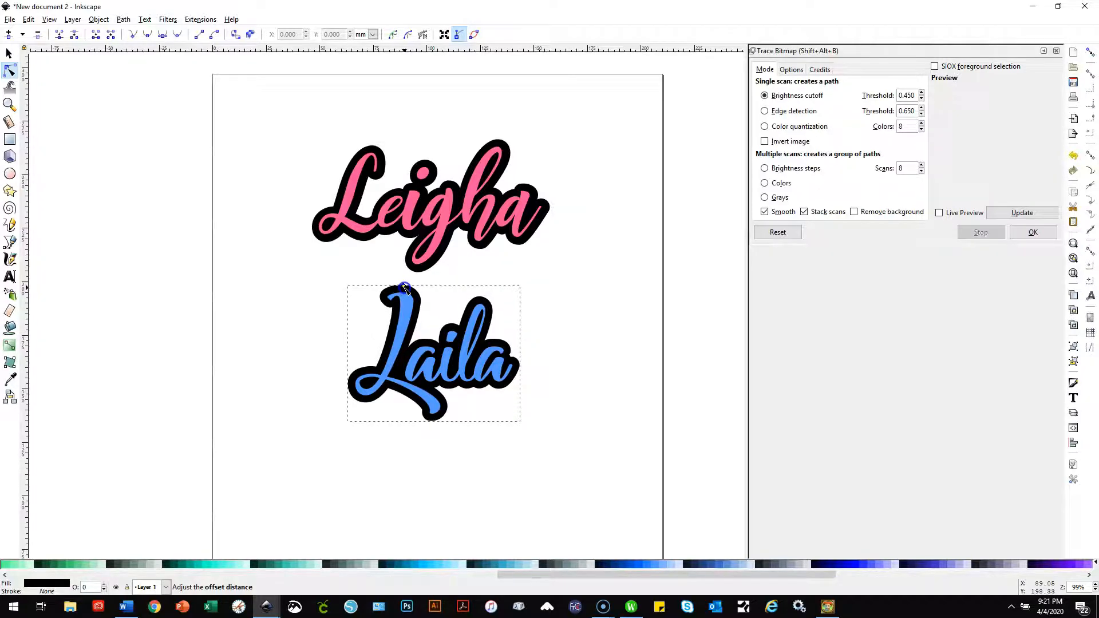
left_click(10, 55)
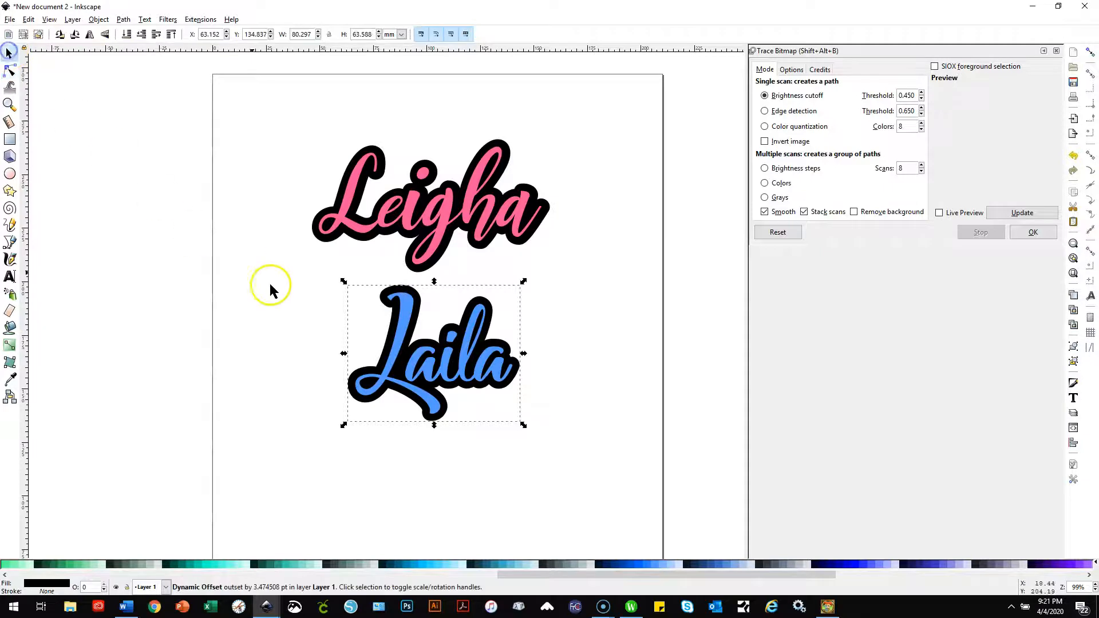
left_click(283, 300)
Save both name designs to the Desktop as a Plain SVG whose file name joins the two names with "and".
left_click_drag(236, 108, 657, 479)
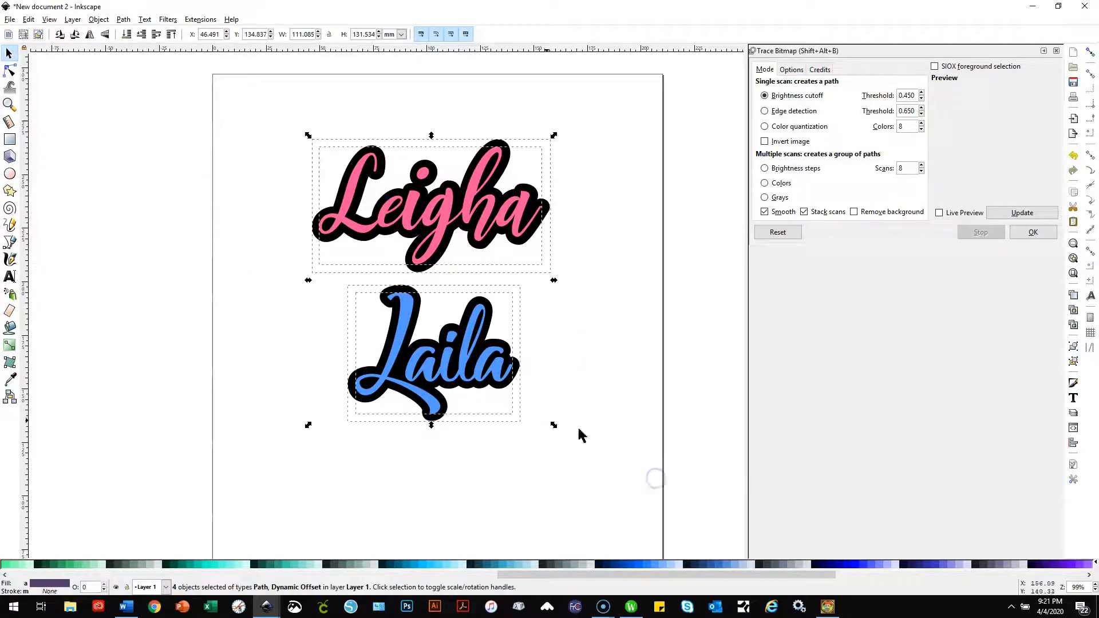
left_click(11, 20)
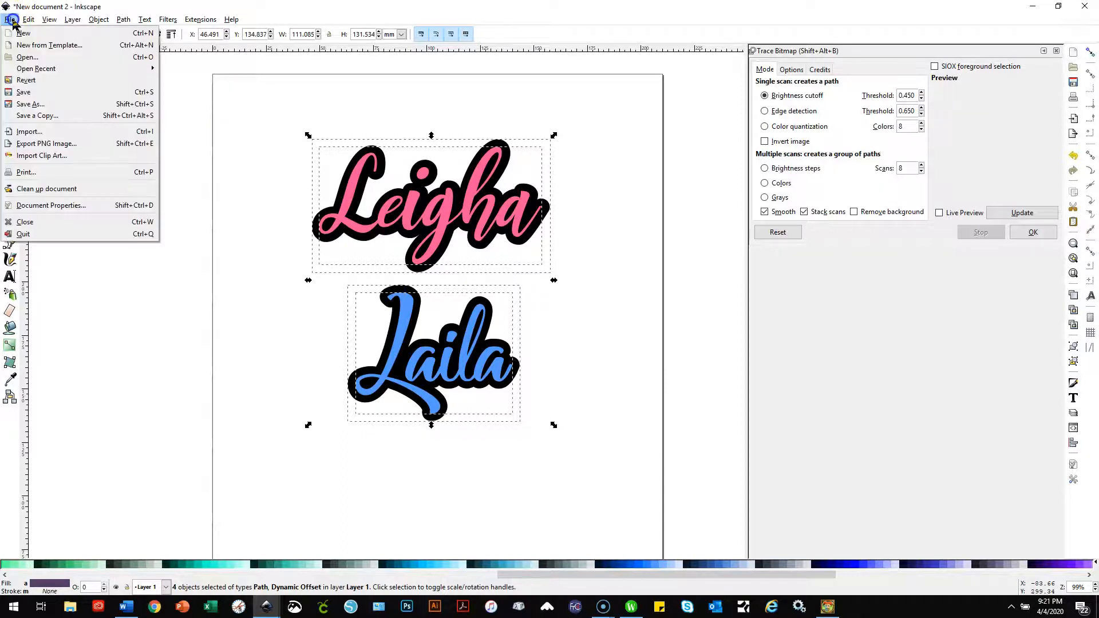
left_click(43, 107)
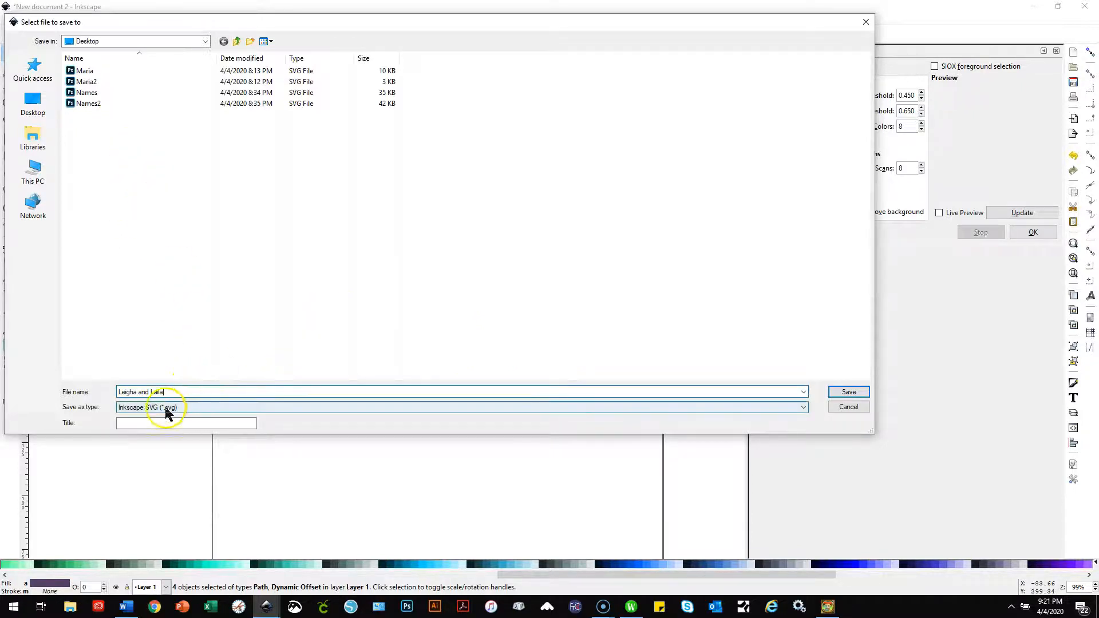
left_click(119, 414)
left_click(152, 410)
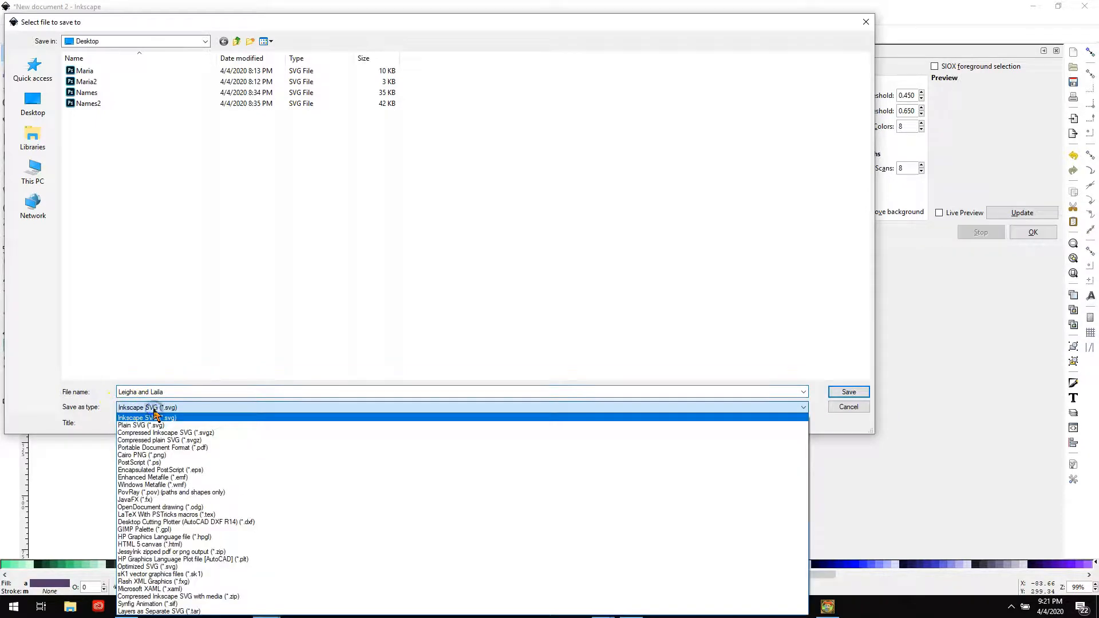
left_click(148, 426)
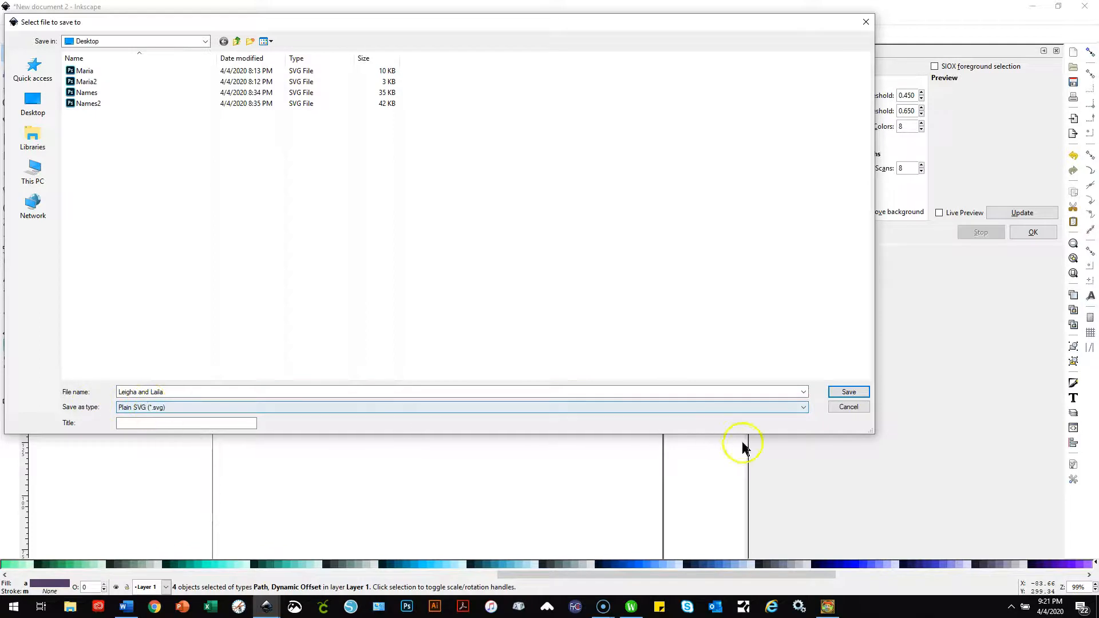
left_click(859, 392)
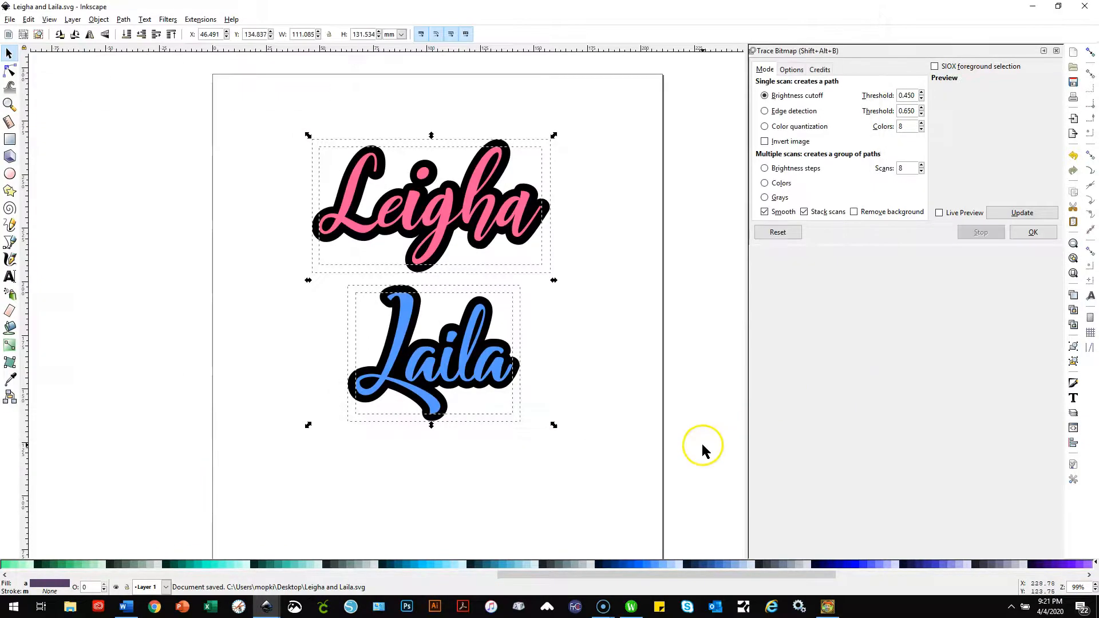
Deselect the designs, switch to Cricut Design Space and start a new project in a maximized window.
left_click(593, 432)
left_click_drag(600, 465, 430, 363)
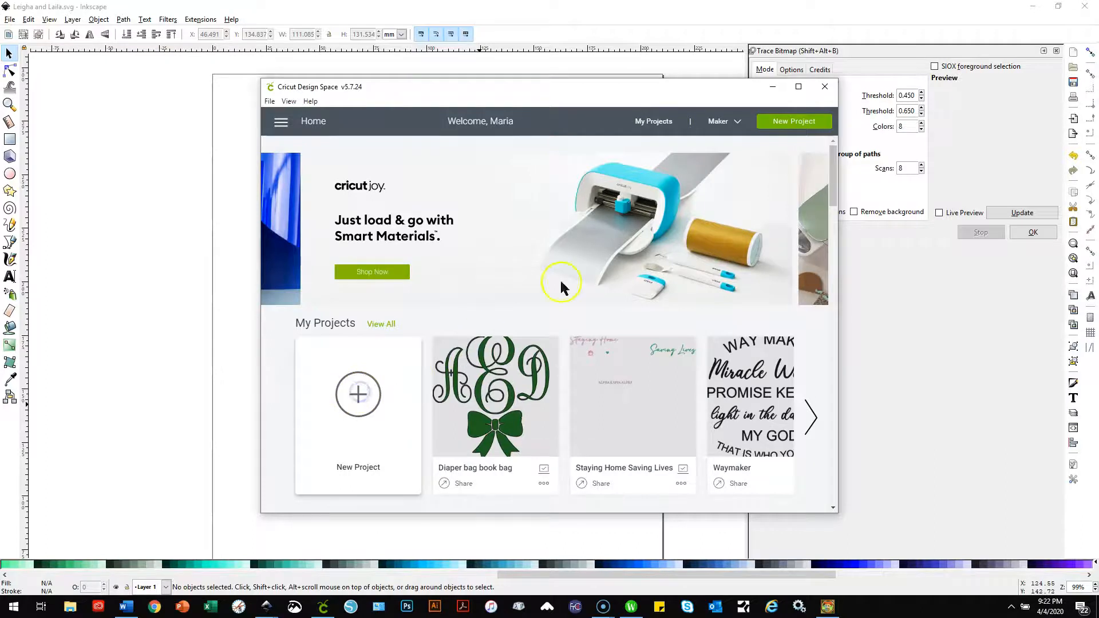
left_click(799, 87)
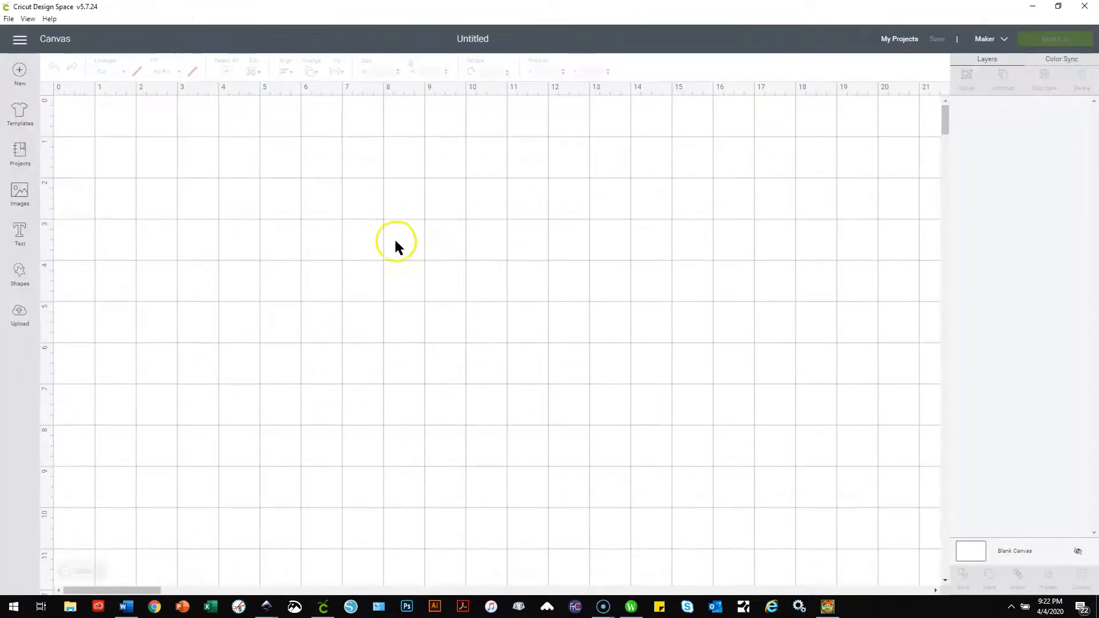
Upload the saved two-name SVG from the Desktop as an image, keeping its default image name.
left_click(24, 311)
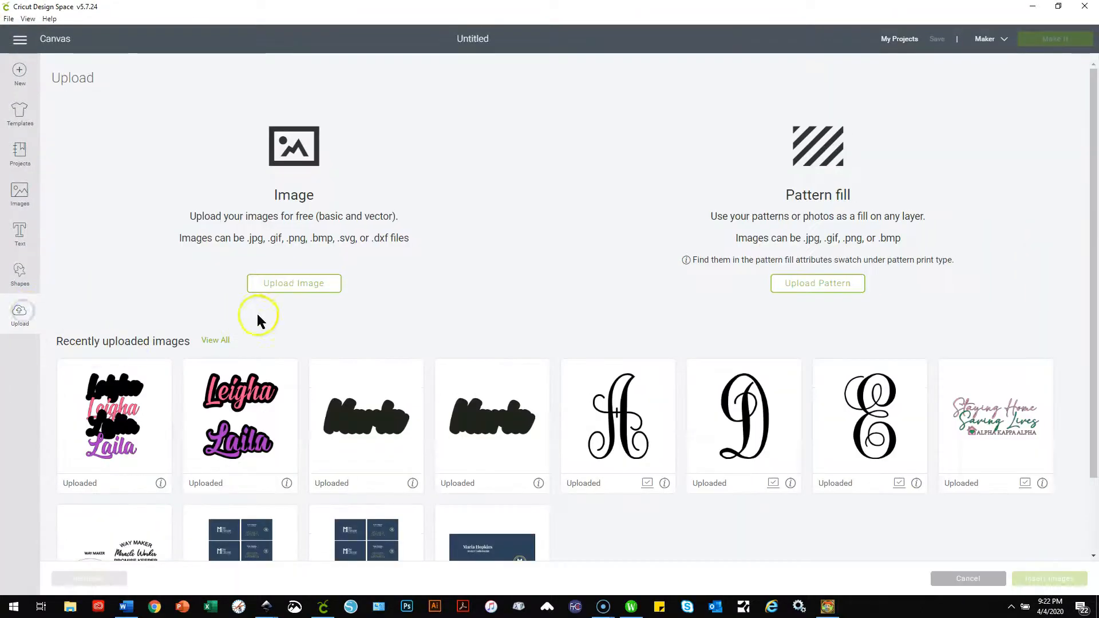
left_click(279, 288)
left_click(530, 312)
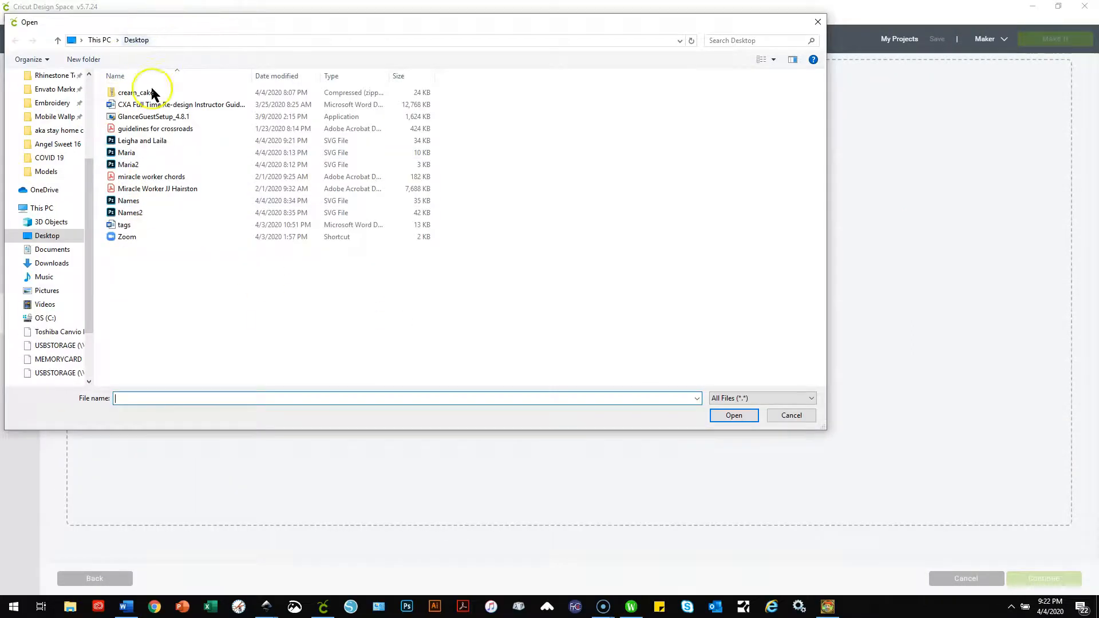
left_click(162, 142)
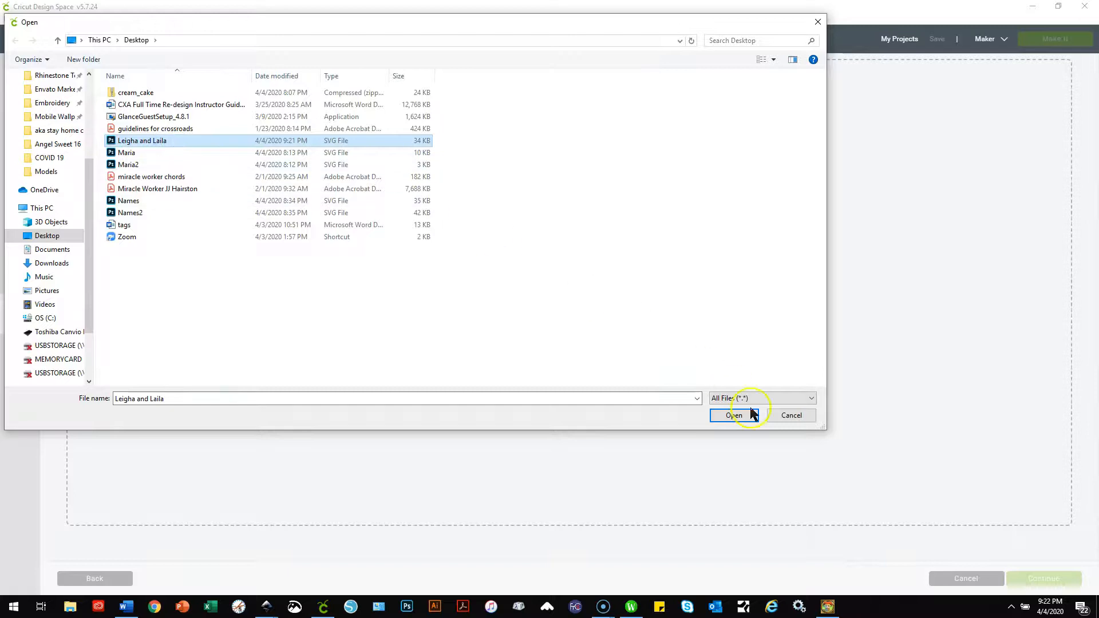
left_click(734, 416)
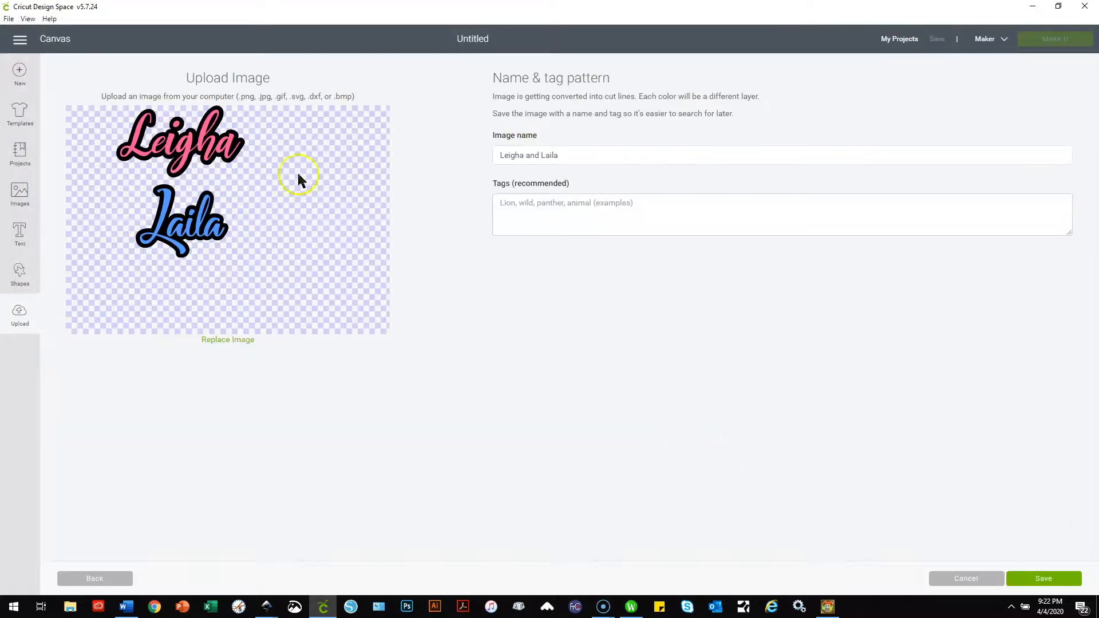
left_click(1065, 579)
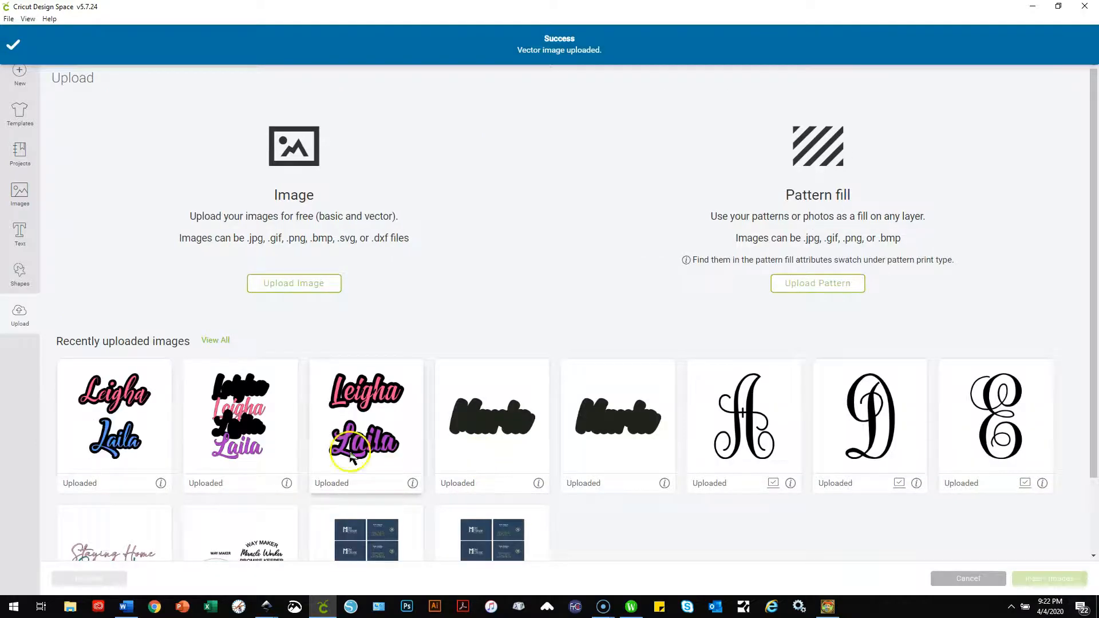
Insert the newly uploaded design onto the canvas, enlarge it to about 6.06 in wide and move it near the middle.
left_click(129, 432)
left_click(1049, 578)
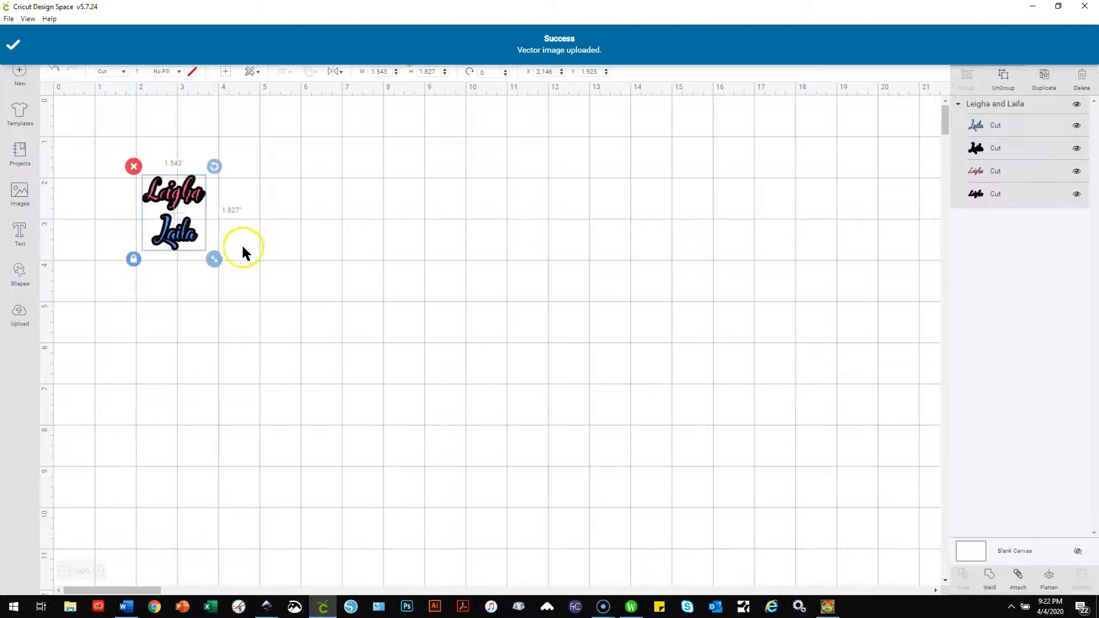
left_click_drag(214, 259, 581, 481)
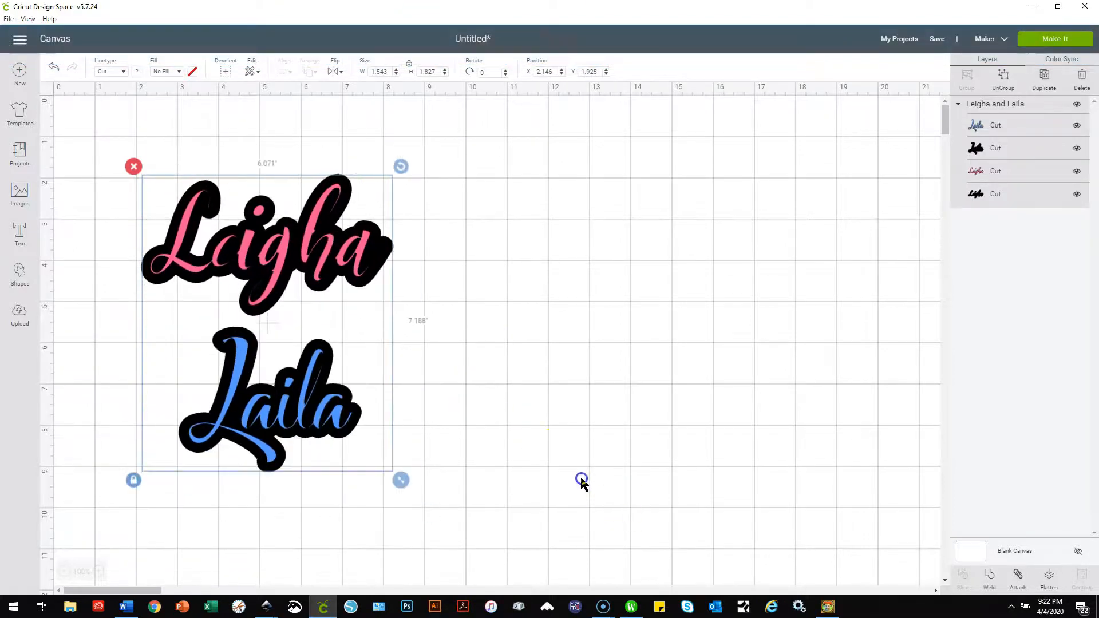
left_click_drag(328, 259, 560, 237)
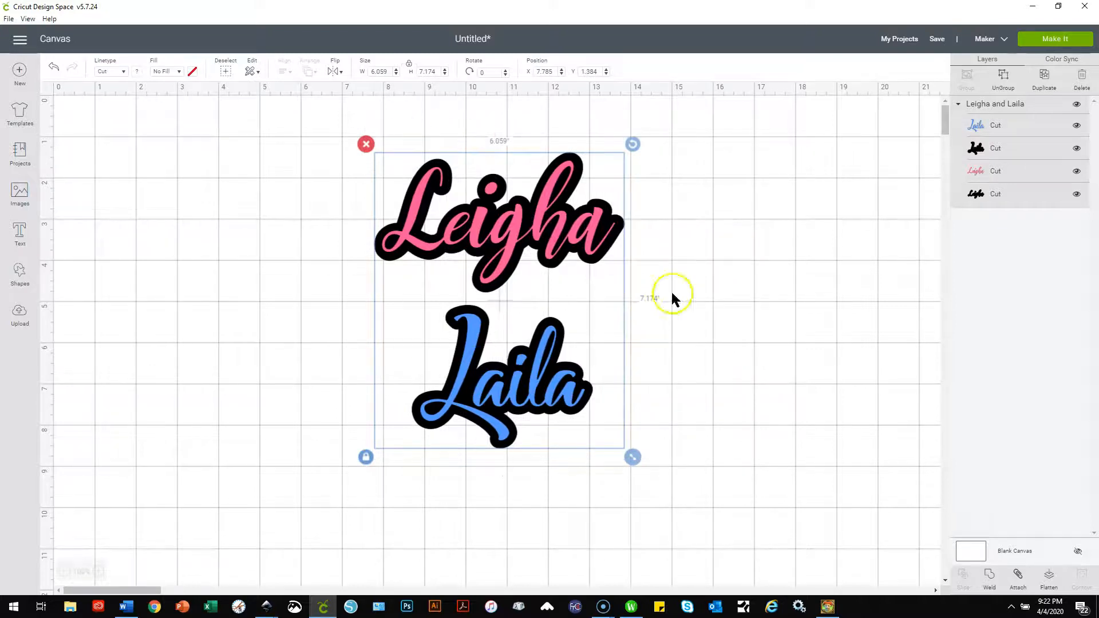
Ungroup the inserted design into separate layers and deselect it.
left_click(1001, 88)
left_click(789, 395)
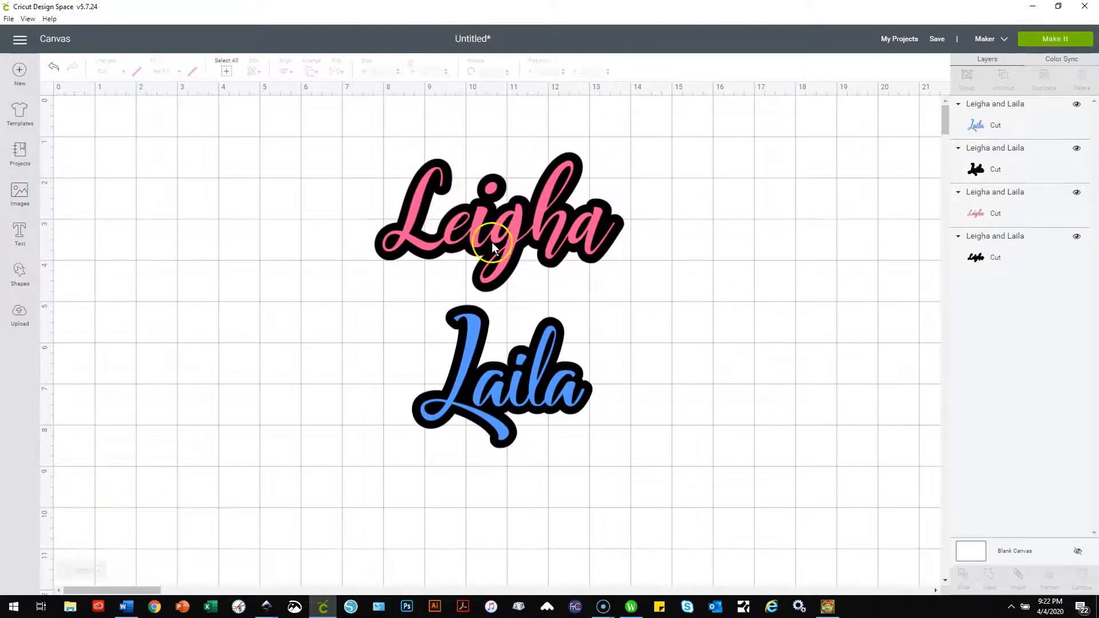
left_click_drag(508, 246, 538, 234)
left_click(711, 339)
left_click(701, 352)
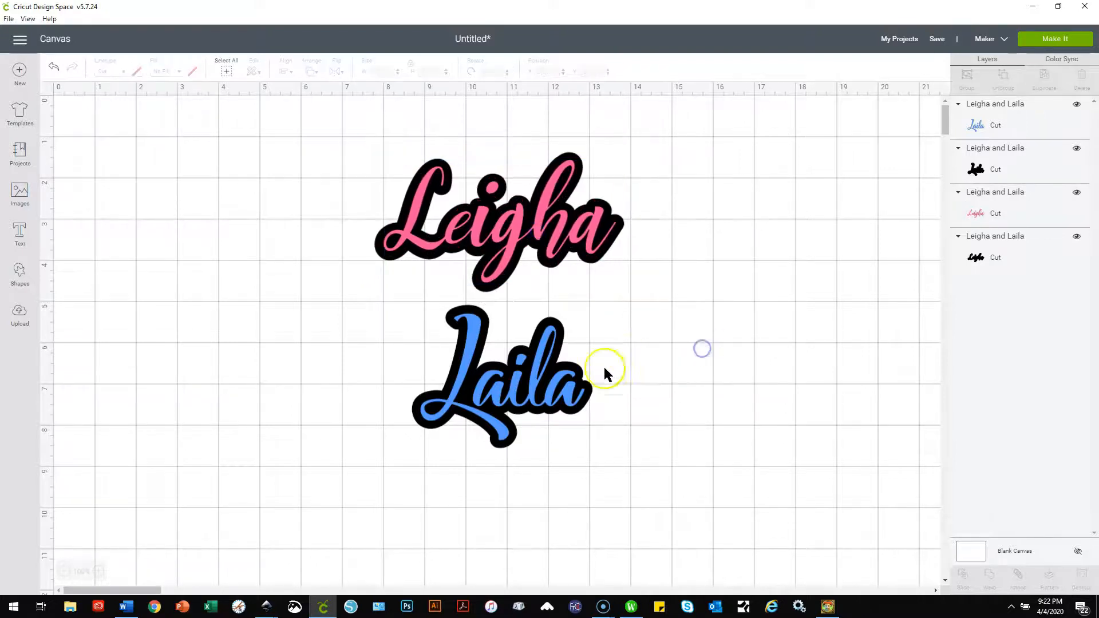
left_click(567, 405)
left_click_drag(558, 395, 532, 387)
left_click(687, 437)
left_click(683, 402)
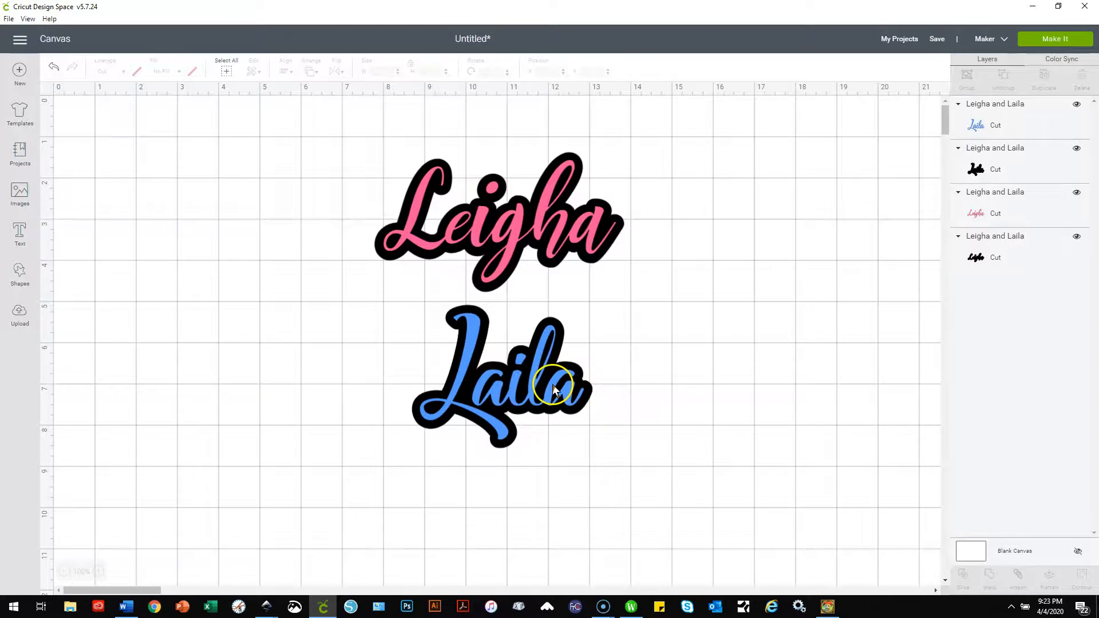
Separate the blue name from its black outline and paste three copies of that outline.
left_click_drag(554, 384, 757, 356)
left_click_drag(491, 398, 415, 413)
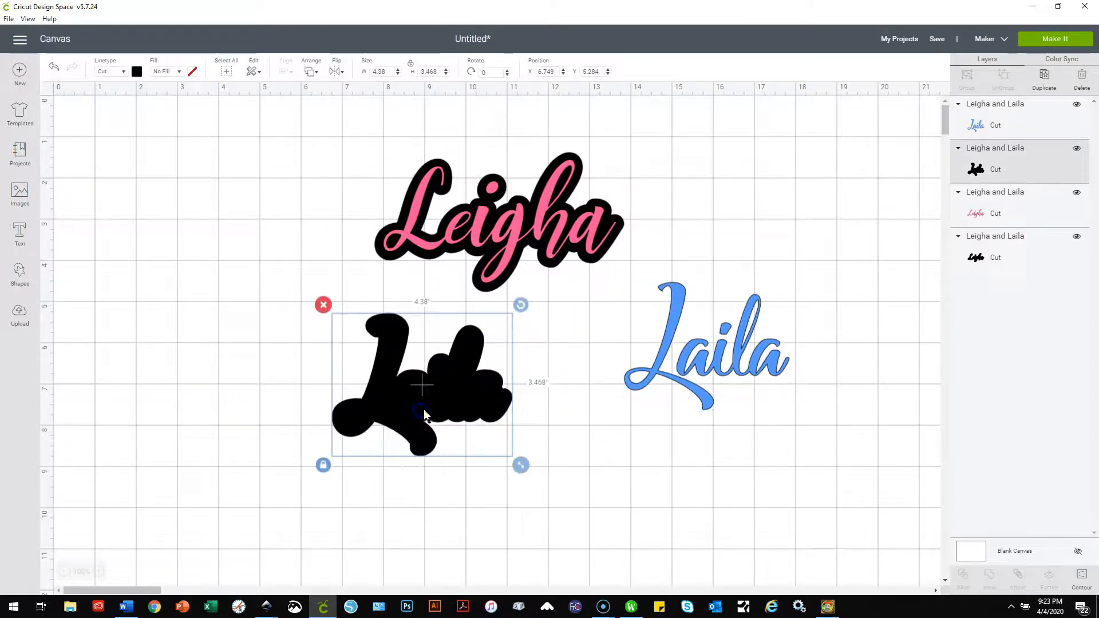
key("ctrl+c")
key("ctrl+v")
left_click(442, 416)
key("ctrl+v")
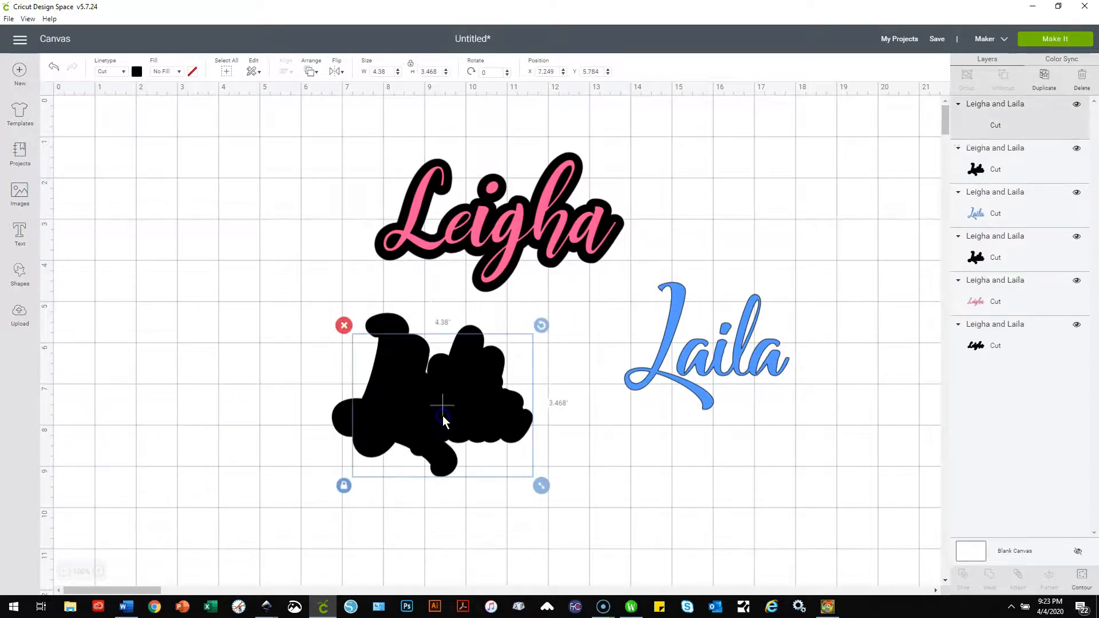
key("ctrl+v")
Spread the pasted outline copies beside and below the original outline in two rows of two.
left_click_drag(442, 416, 261, 372)
left_click_drag(424, 452, 277, 479)
left_click_drag(412, 444, 408, 479)
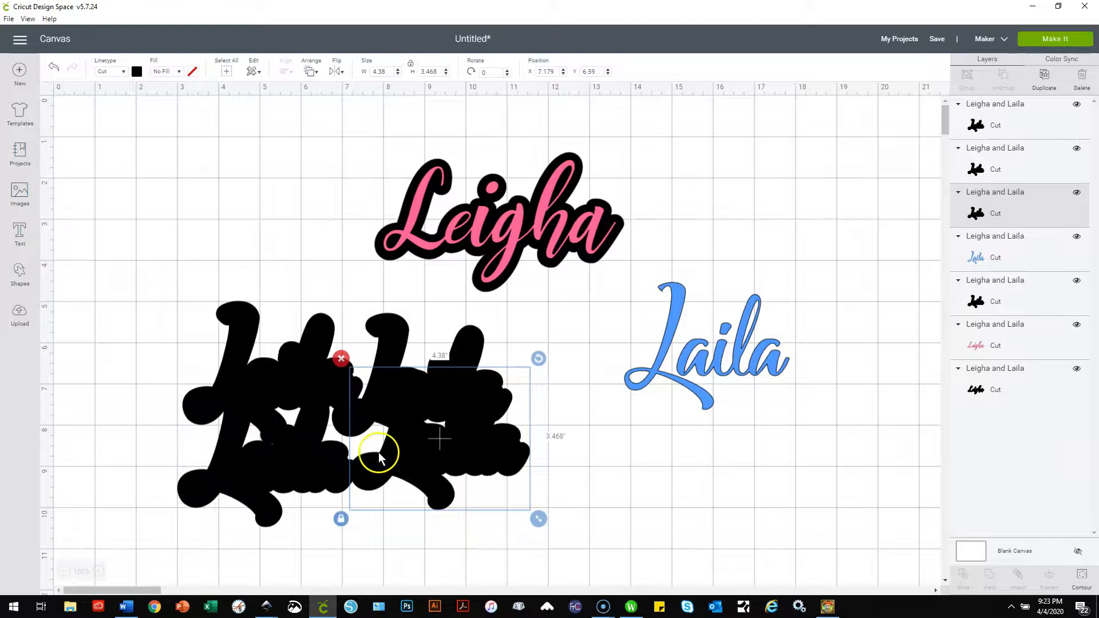
Reposition the blue name beside the outlines at about X 13.5, Y 5.02.
left_click(669, 381)
left_click_drag(708, 357, 685, 387)
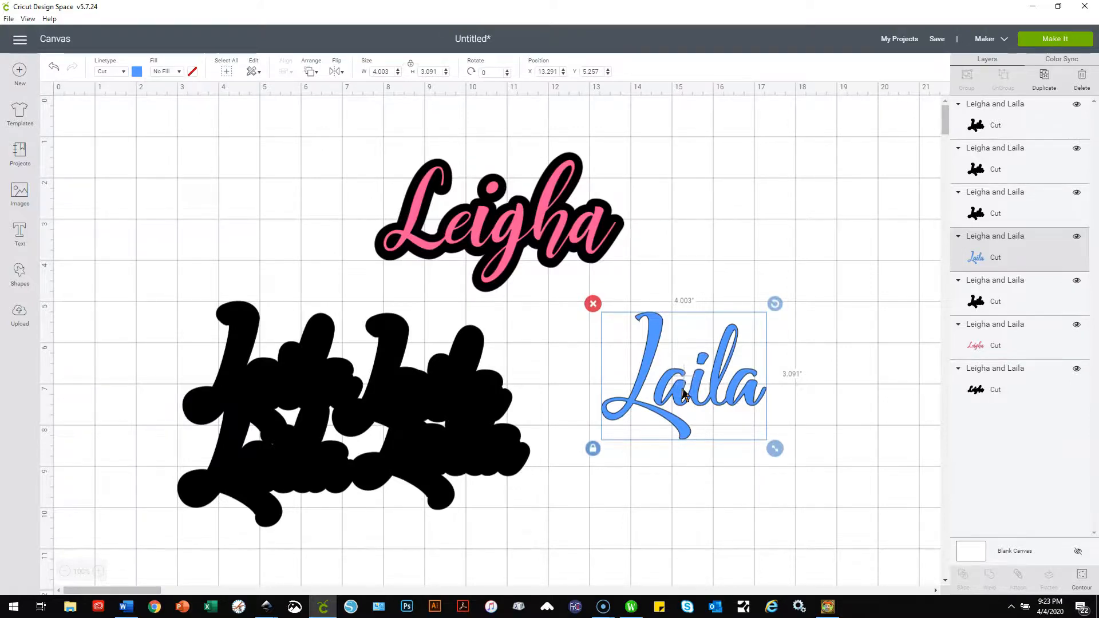
left_click_drag(685, 394, 693, 384)
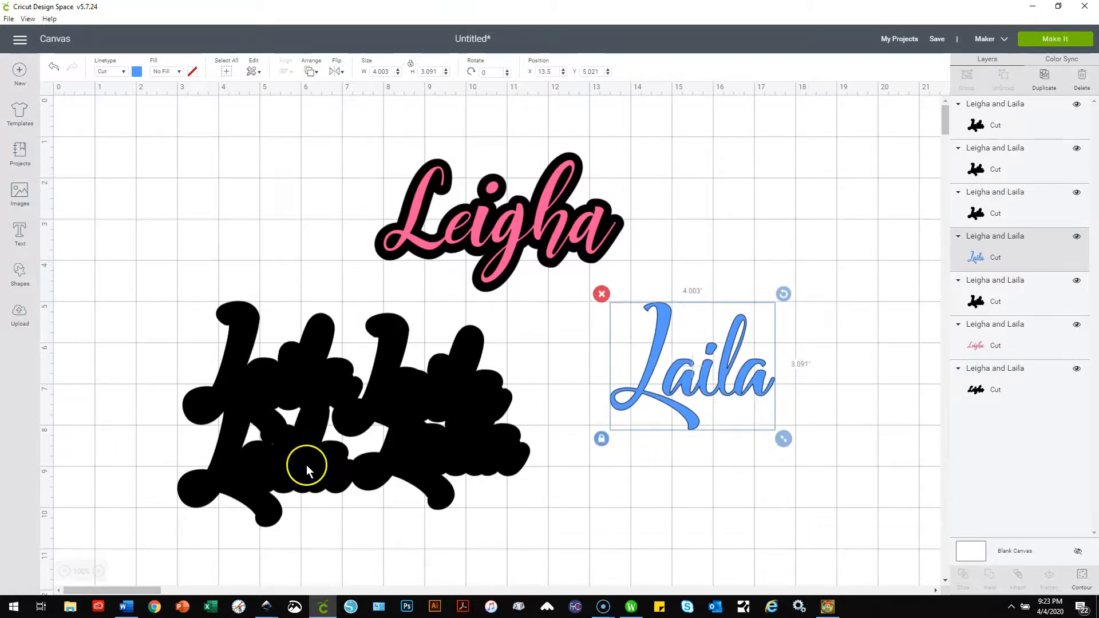
Preview the cutting mats for the black, blue and pink layers, and return to the canvas without cutting.
left_click(1054, 40)
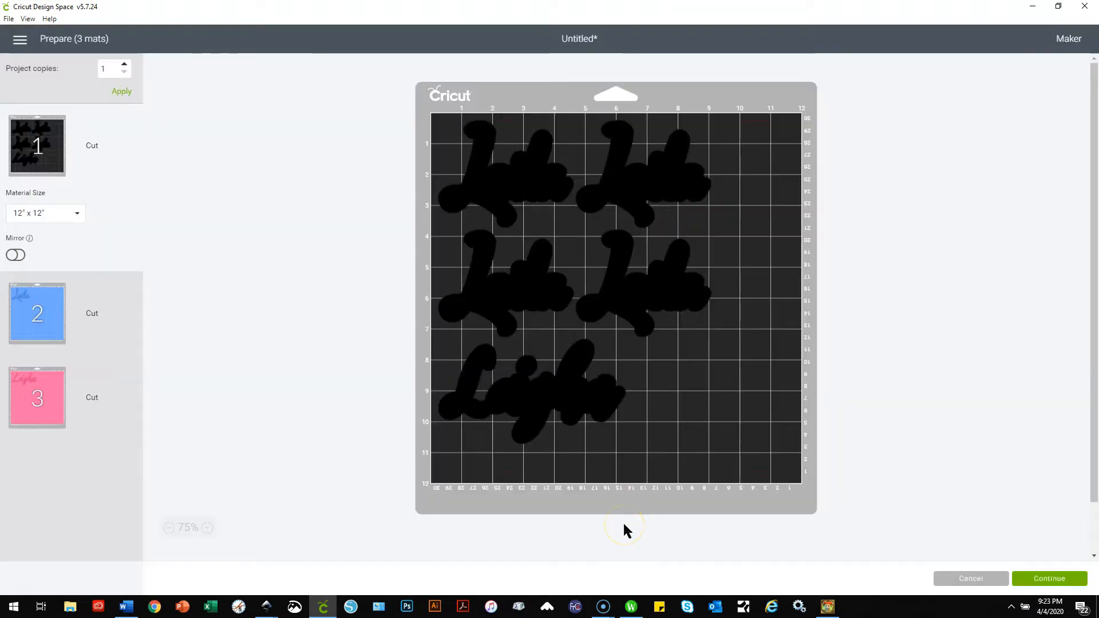
left_click(71, 314)
left_click(67, 386)
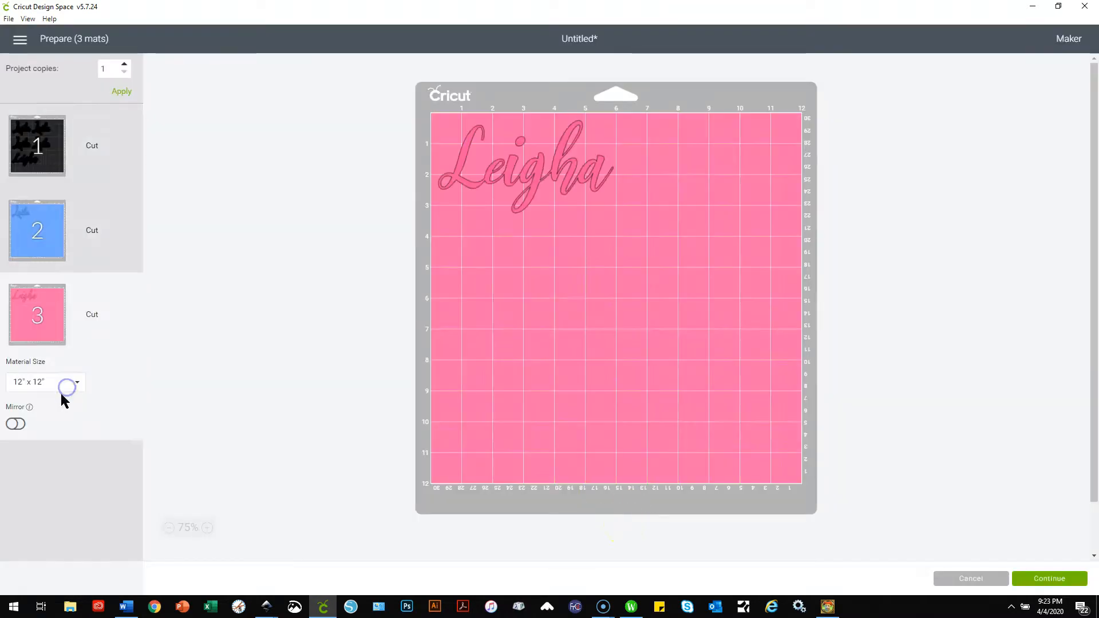
left_click(38, 300)
left_click(46, 268)
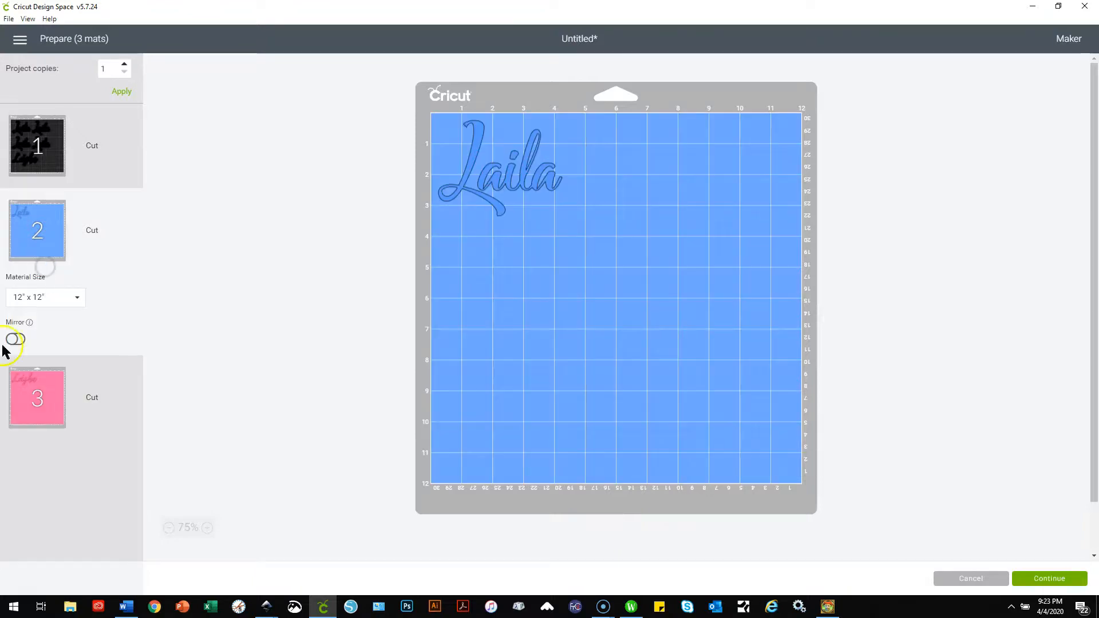
left_click(973, 578)
Delete three of the four matching black outlines, keeping one for the blue name.
left_click_drag(636, 527, 186, 351)
left_click(457, 545)
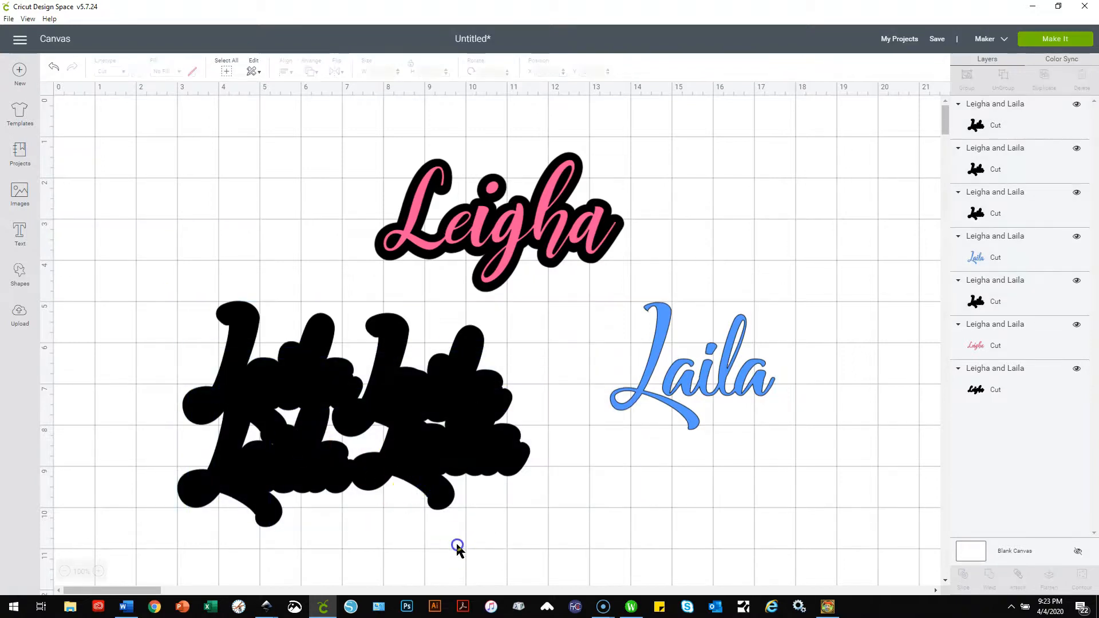
left_click(422, 470)
key("Delete")
left_click(378, 405)
key("Delete")
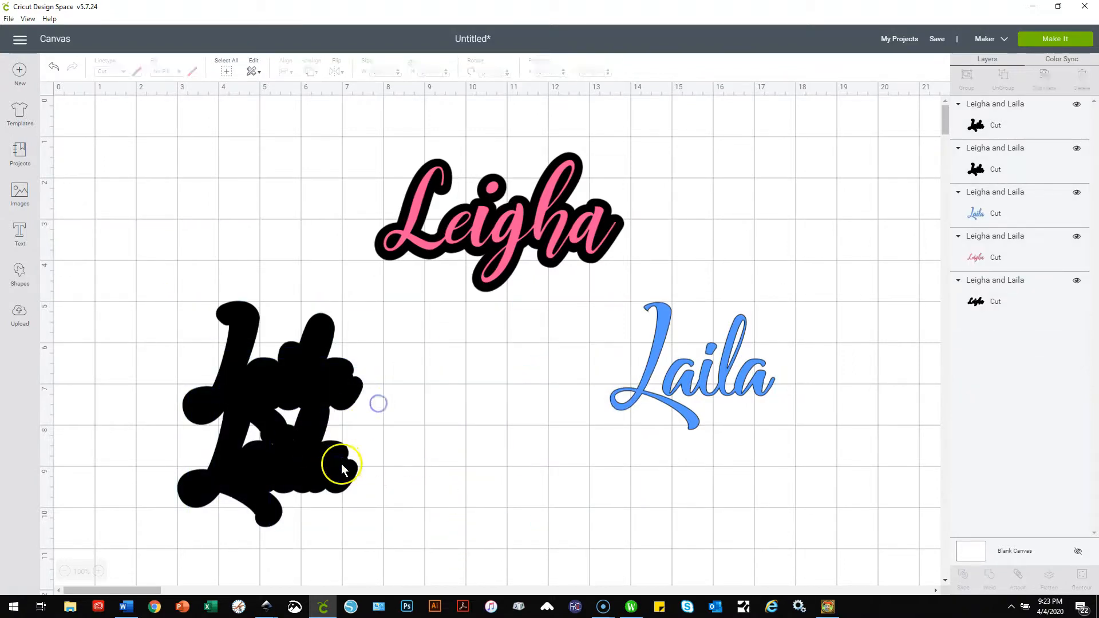
left_click(342, 464)
key("Delete")
Place the remaining outline below the pink name and stack the blue name centred in front of it, leaving everything deselected.
left_click_drag(335, 379, 533, 395)
left_click_drag(647, 401, 449, 405)
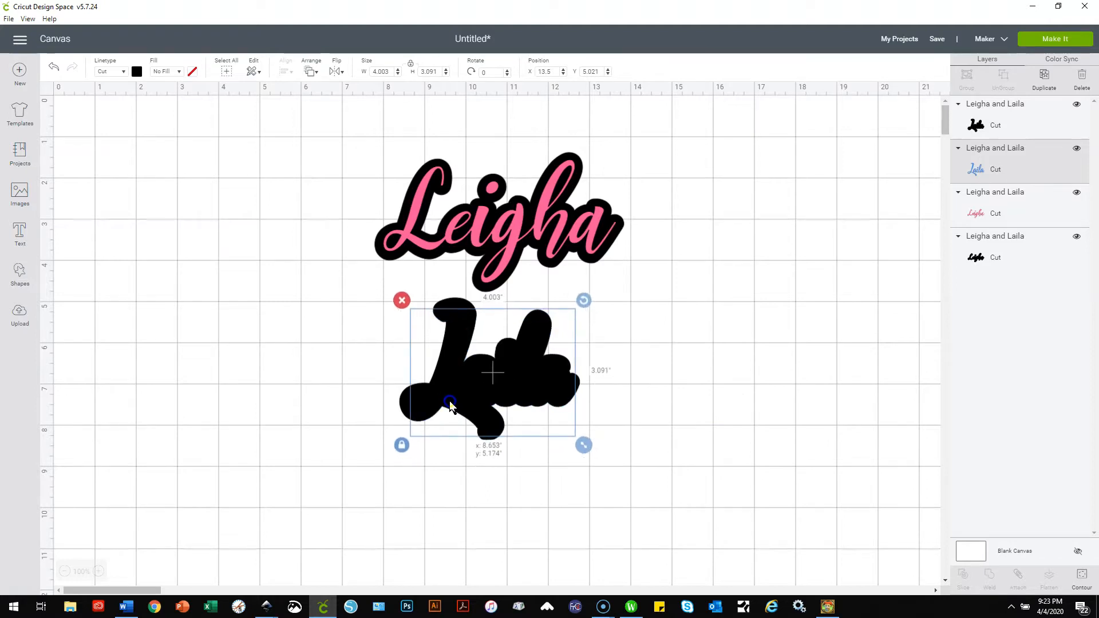
left_click(317, 73)
left_click(327, 141)
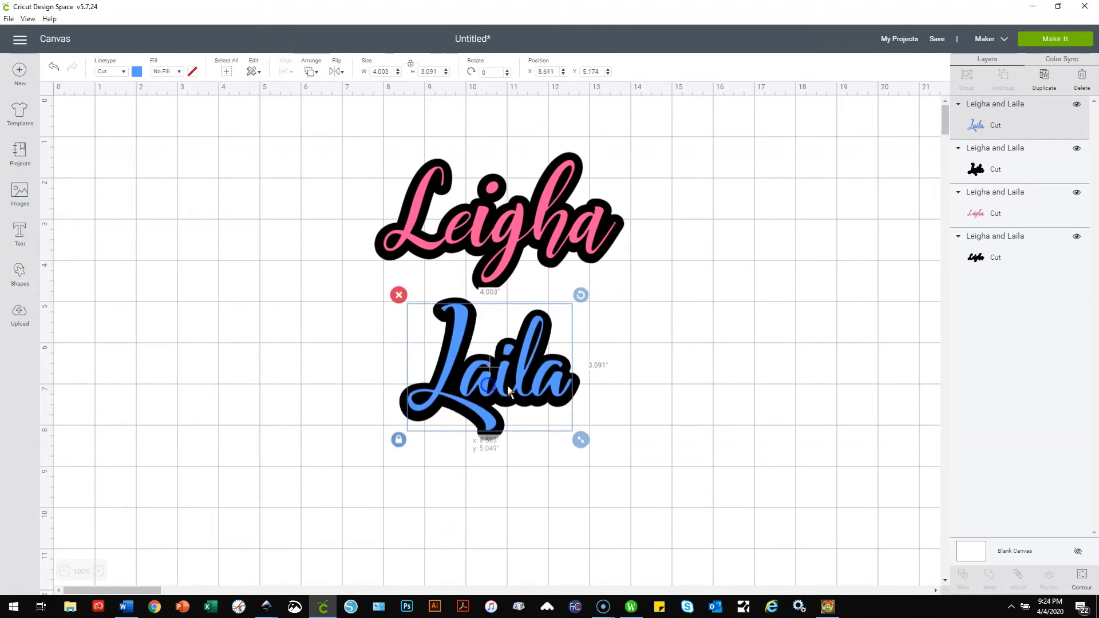
left_click(424, 473)
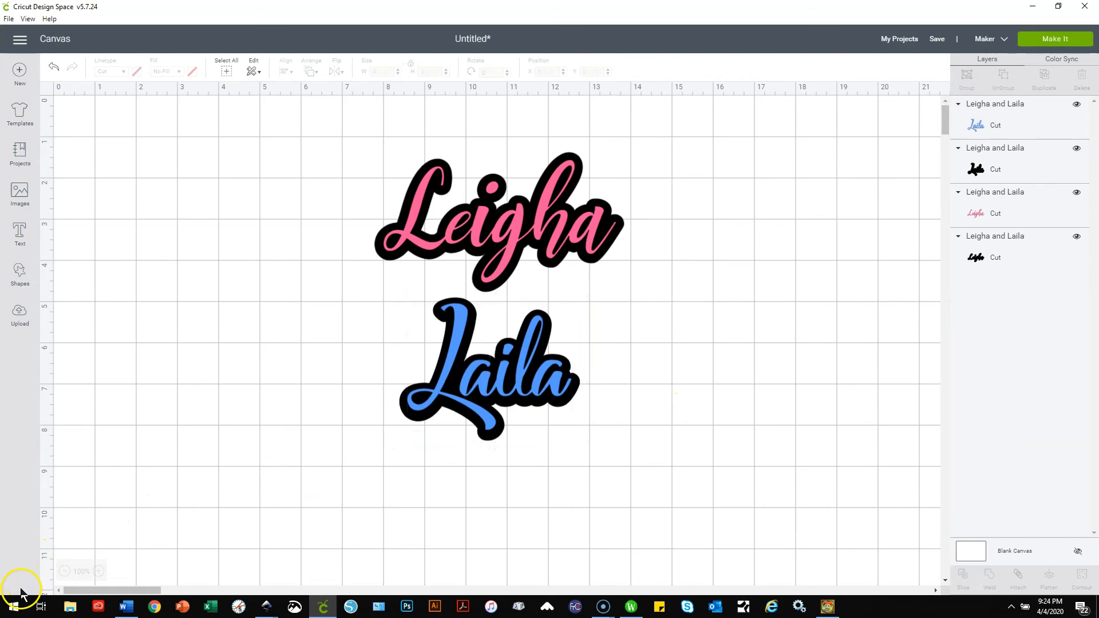